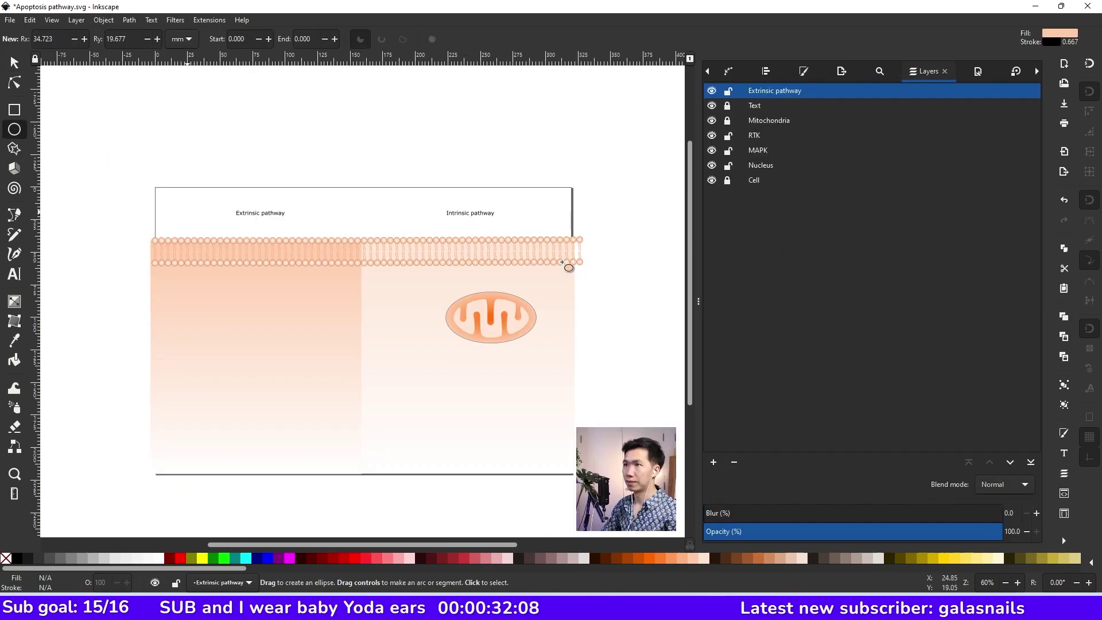
Draw a tall thin ellipse across the membrane and nudge it slightly down and left.
{"action": "left_click_drag", "start_coordinate": [188, 211], "coordinate": [196, 276]}
{"action": "key", "text": "s"}
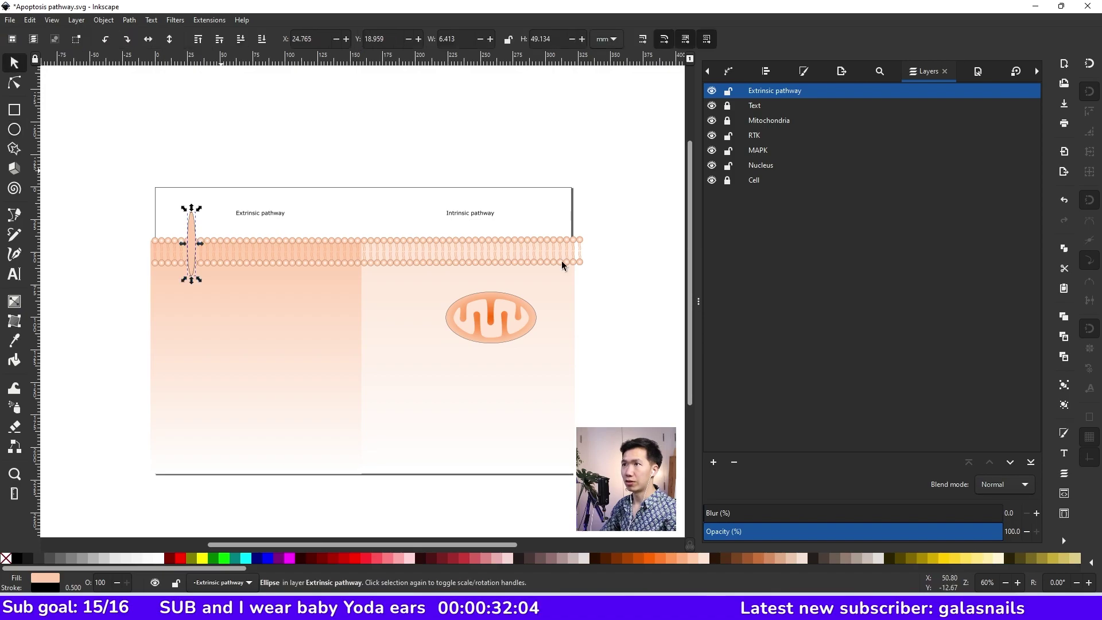
{"action": "key", "text": "alt+Down"}
{"action": "key", "text": "alt+Down"}
{"action": "key", "text": "alt+Down"}
{"action": "key", "text": "alt+Down"}
{"action": "key", "text": "alt+Down"}
{"action": "key", "text": "alt+Down"}
{"action": "key", "text": "alt+Down"}
{"action": "key", "text": "alt+Down"}
{"action": "key", "text": "alt+Down"}
{"action": "key", "text": "alt+Down"}
{"action": "key", "text": "alt+Left"}
{"action": "key", "text": "alt+Left"}
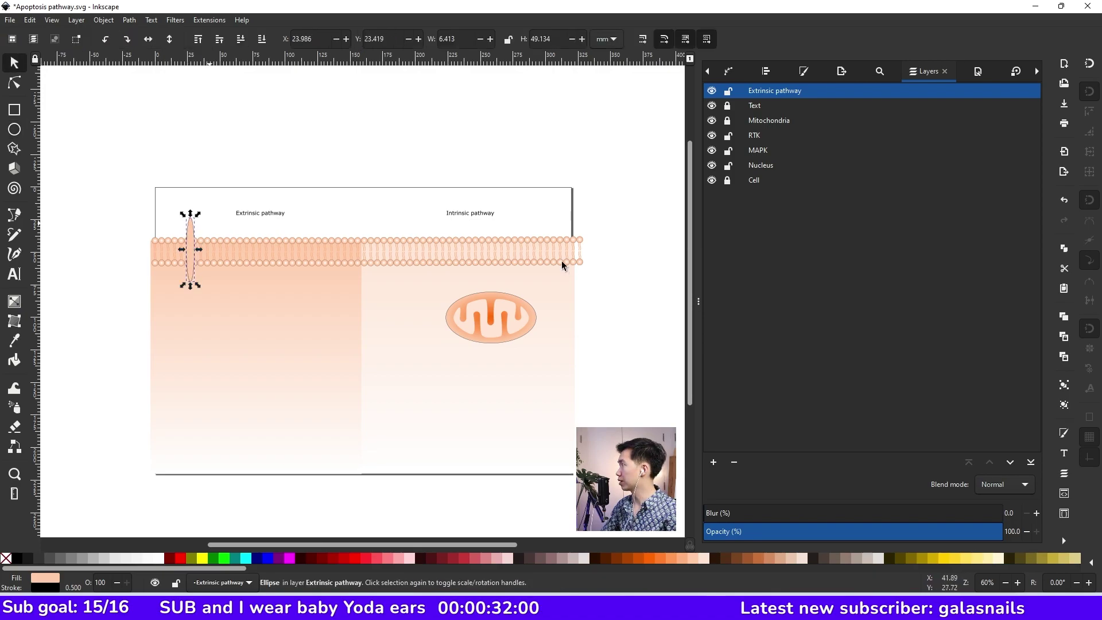
Fill the ellipse with a narrow radial gradient, solid pink at the edge and white at the centre.
{"action": "key", "text": "g"}
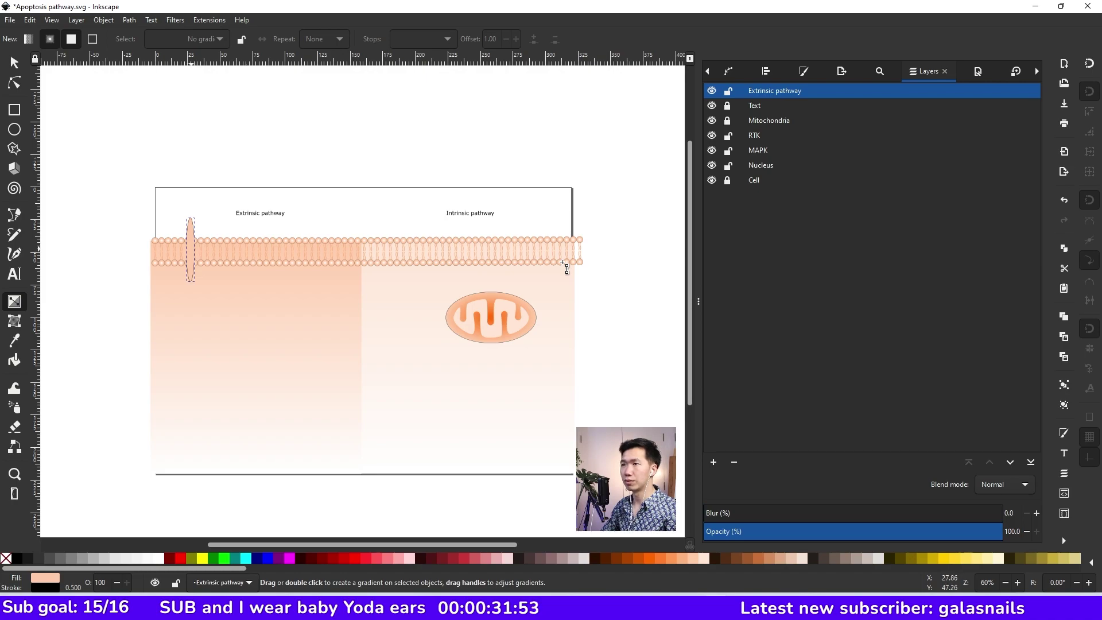
{"action": "scroll", "coordinate": [567, 268], "scroll_direction": "up", "scroll_amount": 3}
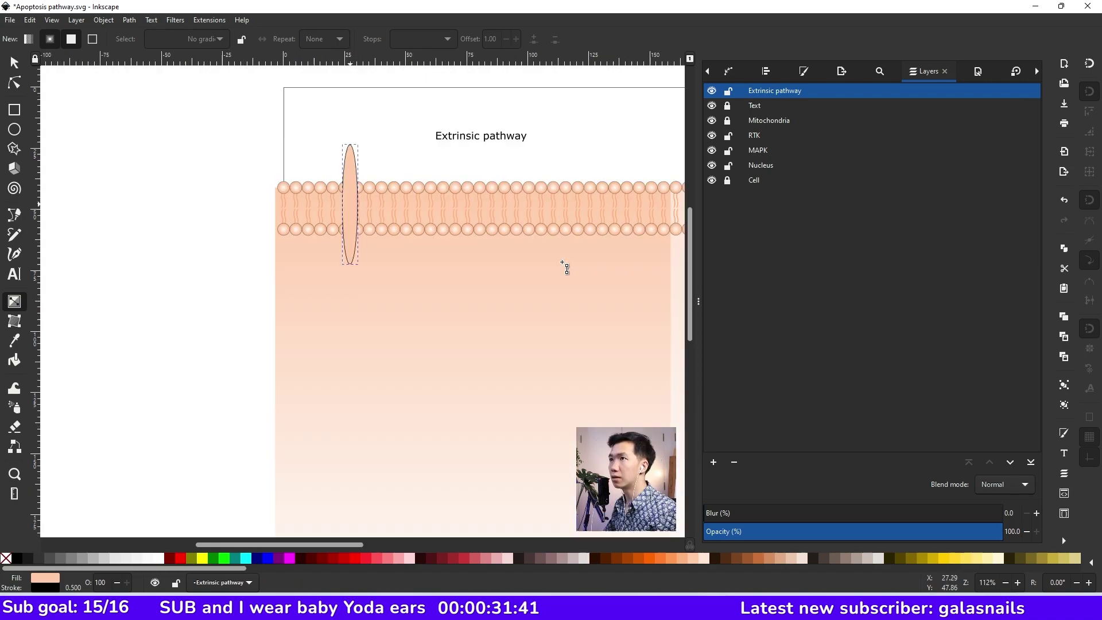
{"action": "left_click_drag", "start_coordinate": [349, 204], "coordinate": [349, 264]}
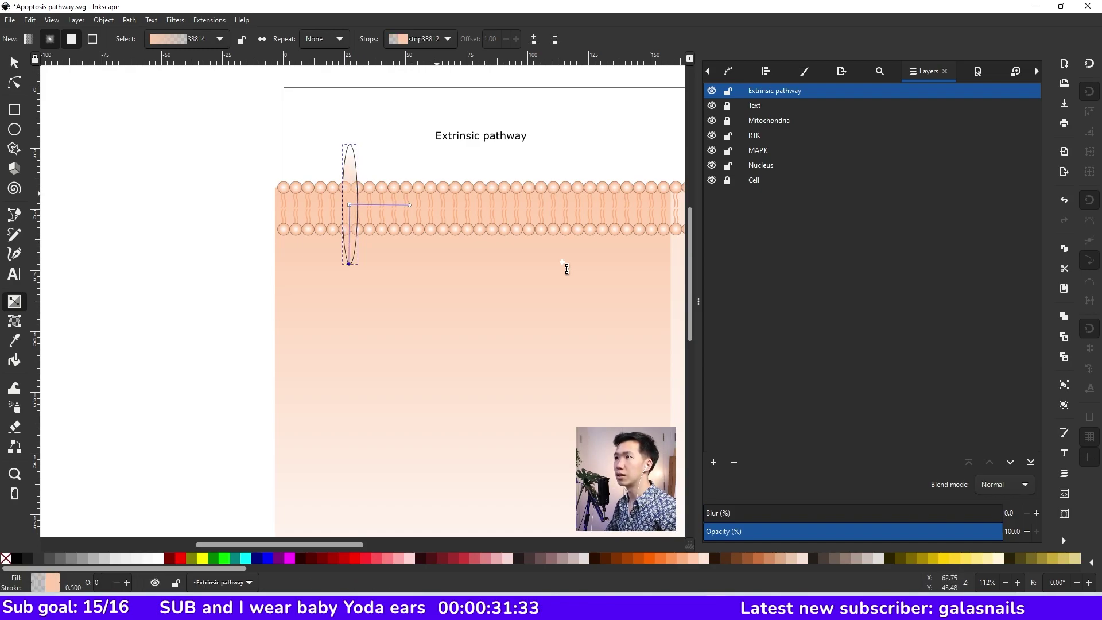
{"action": "left_click_drag", "start_coordinate": [406, 205], "coordinate": [359, 205]}
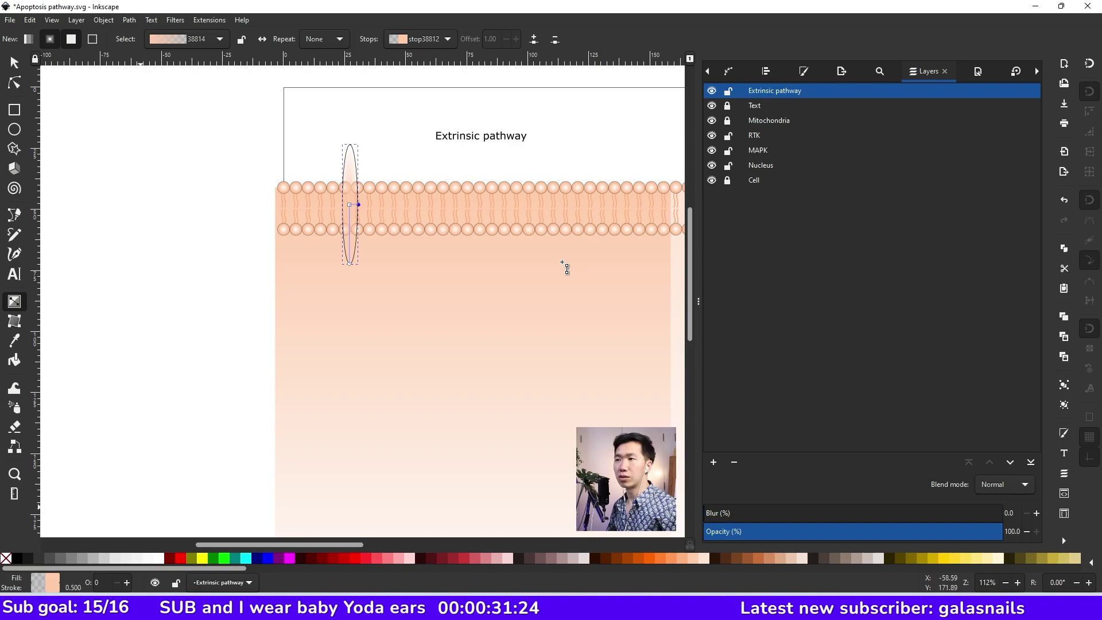
{"action": "key", "text": "ctrl+v"}
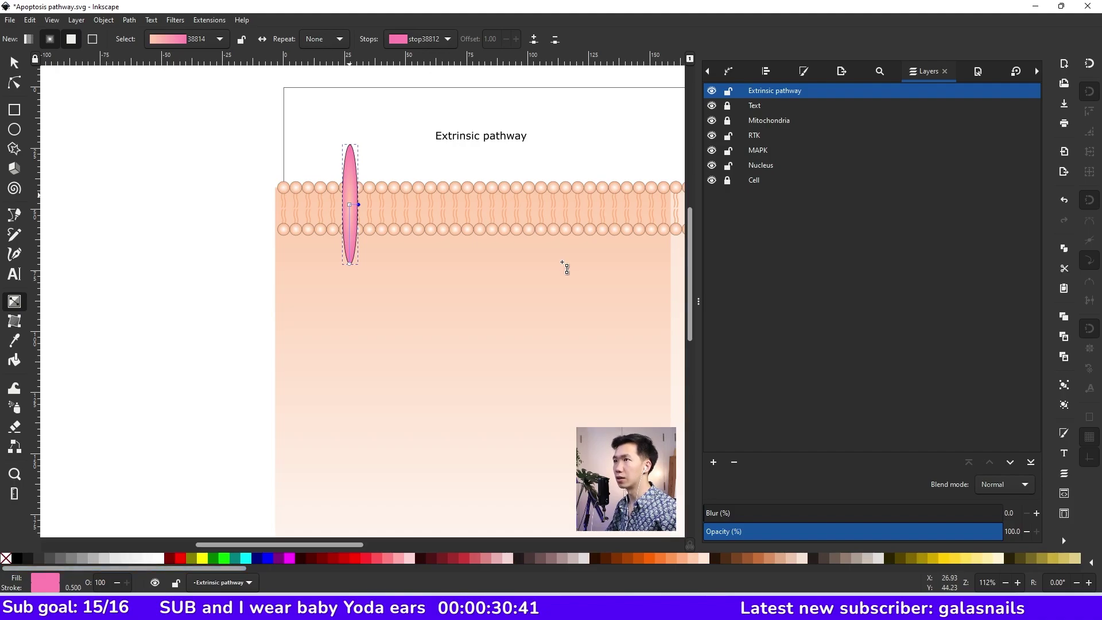
{"action": "key", "text": "Tab"}
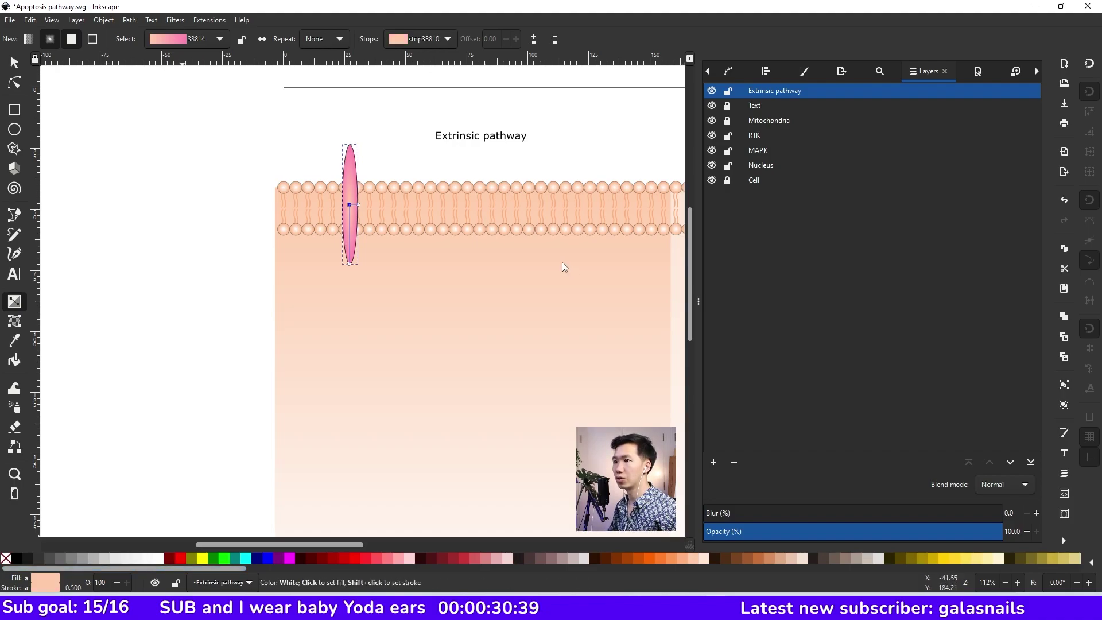
{"action": "left_click", "coordinate": [158, 558]}
Undo the accidental dark fill, deselect the ellipse, and save the drawing.
{"action": "key", "text": "s"}
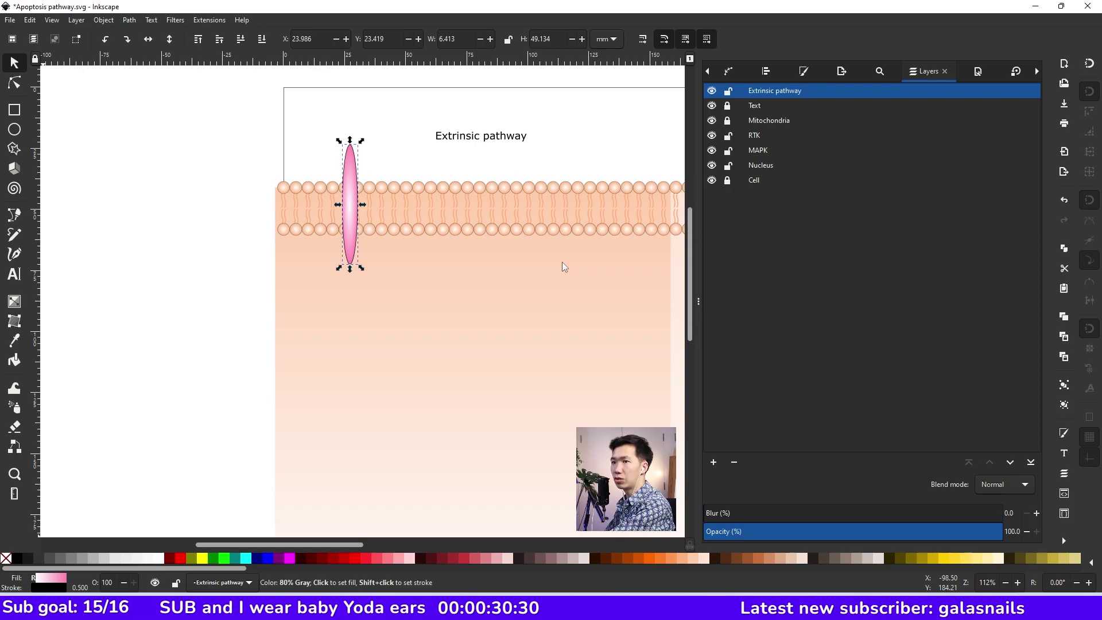
{"action": "key", "text": "ctrl+z"}
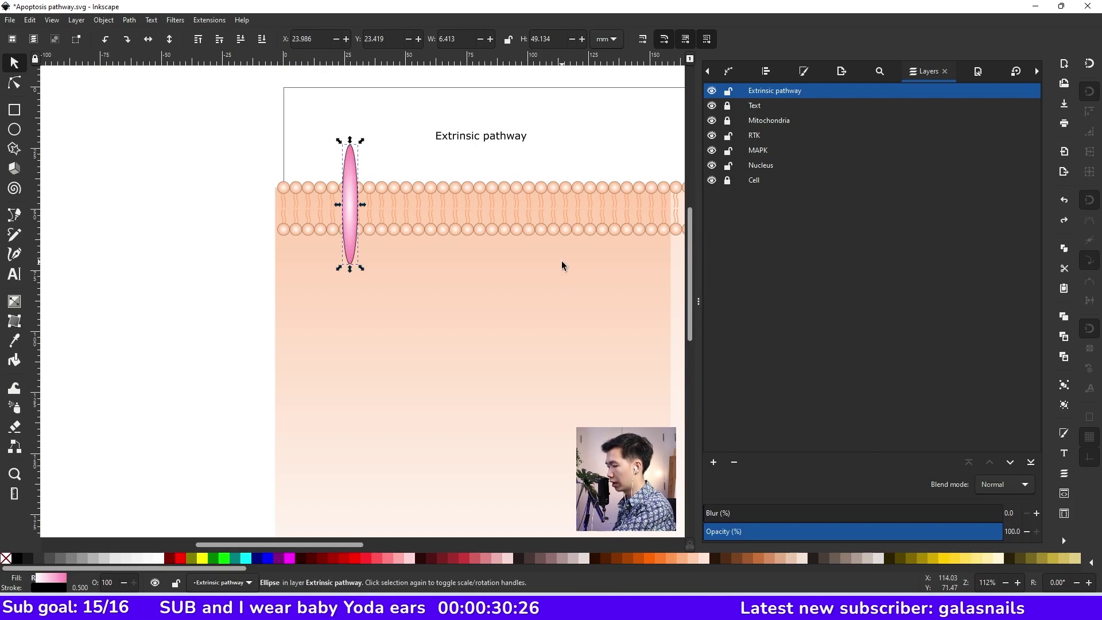
{"action": "key", "text": "shift"}
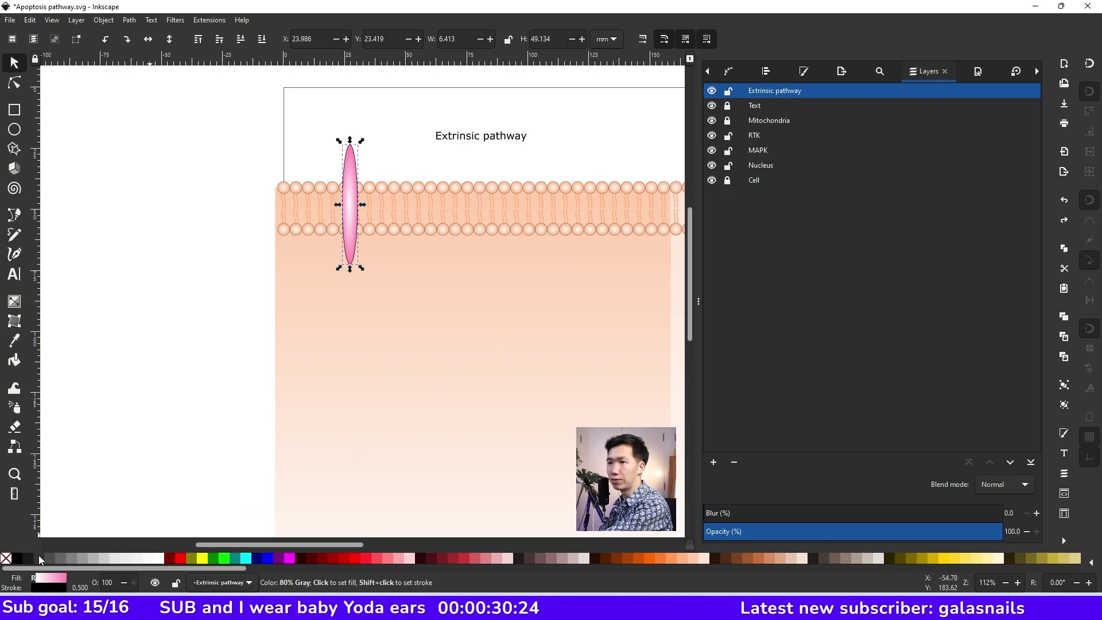
{"action": "left_click", "coordinate": [448, 264]}
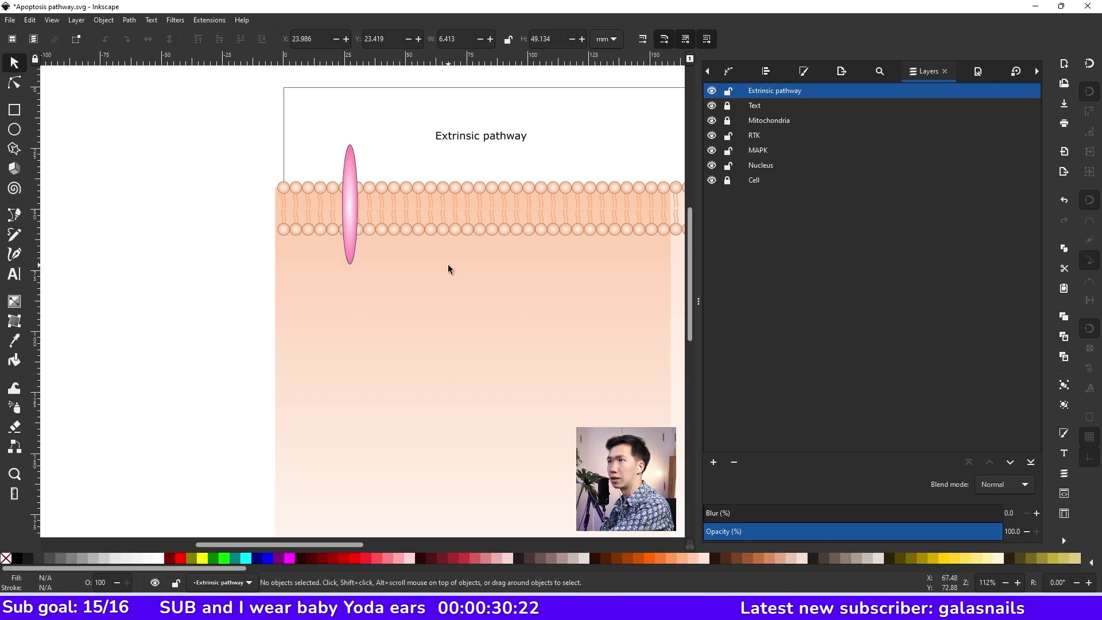
{"action": "key", "text": "ctrl+s"}
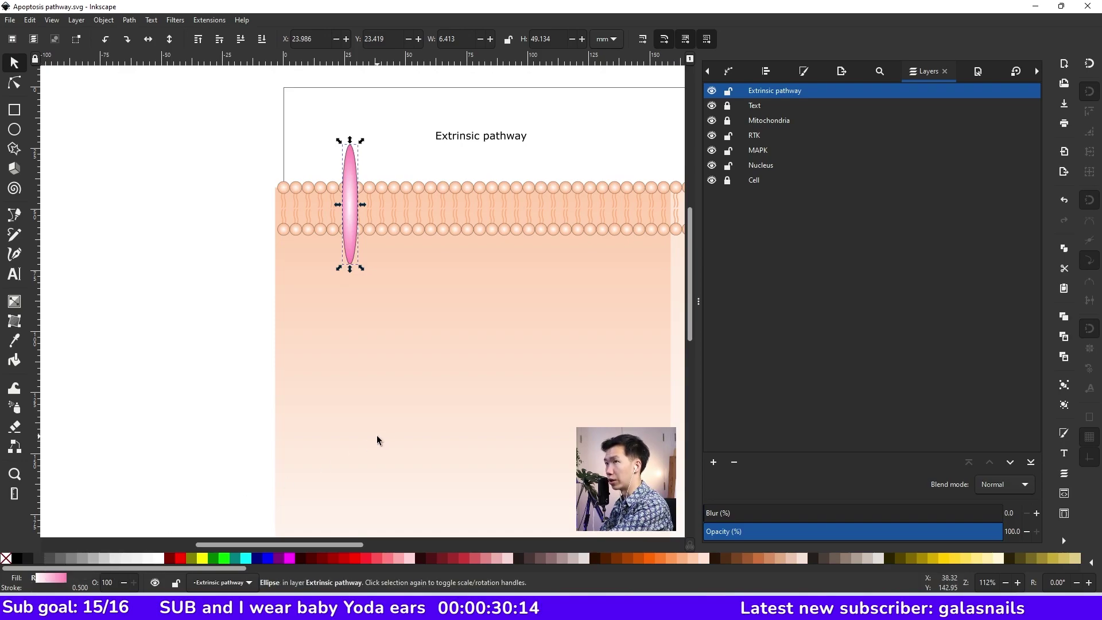
Paste two copies of the pink ellipse and tilt the left one by -15°.
{"action": "key", "text": "ctrl+v"}
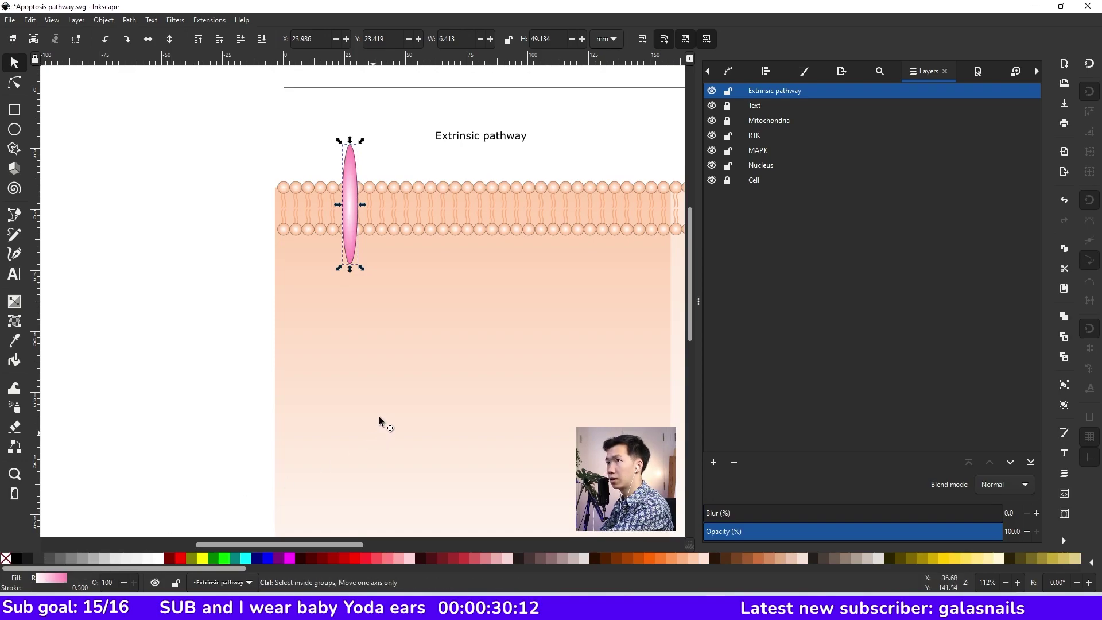
{"action": "key", "text": "ctrl+v"}
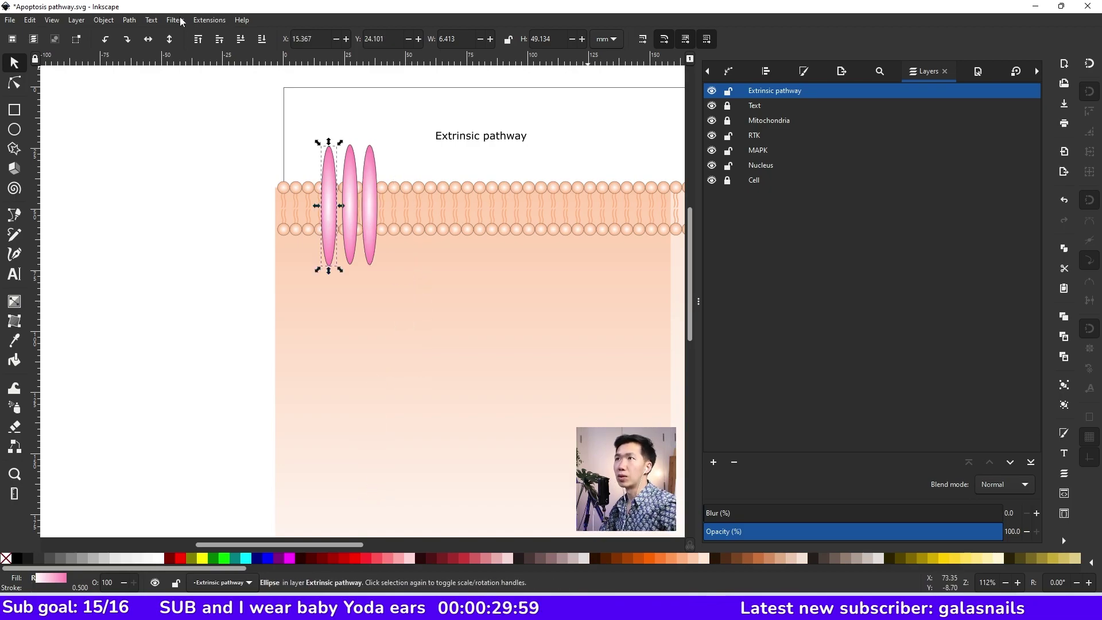
{"action": "left_click", "coordinate": [175, 20]}
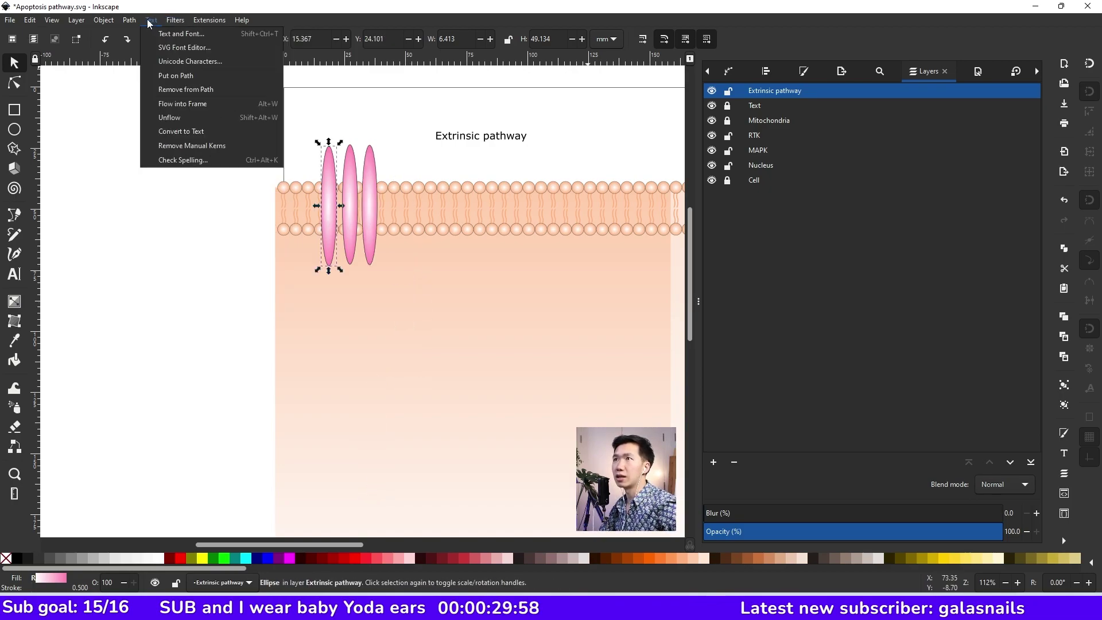
{"action": "mouse_move", "coordinate": [103, 23]}
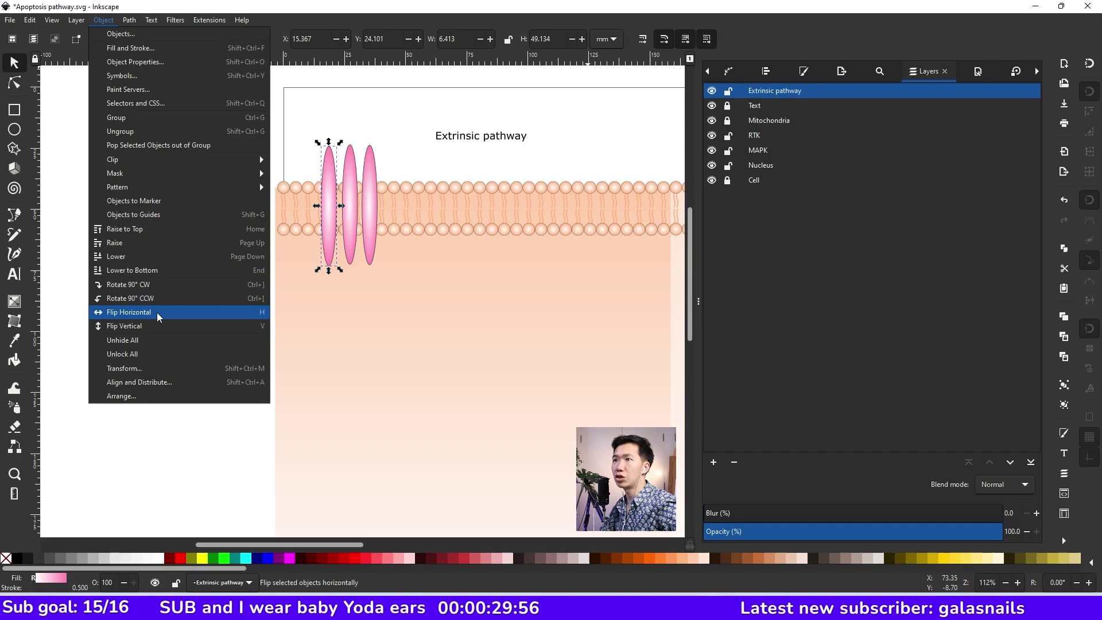
{"action": "left_click", "coordinate": [156, 368]}
{"action": "left_click", "coordinate": [785, 94]}
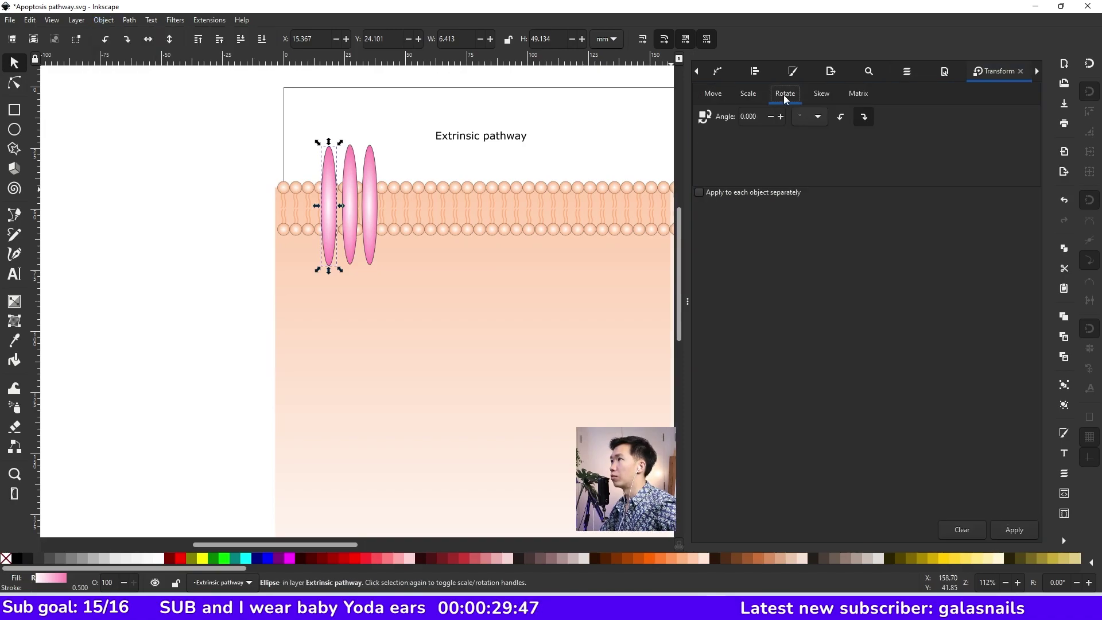
{"action": "triple_click", "coordinate": [749, 117]}
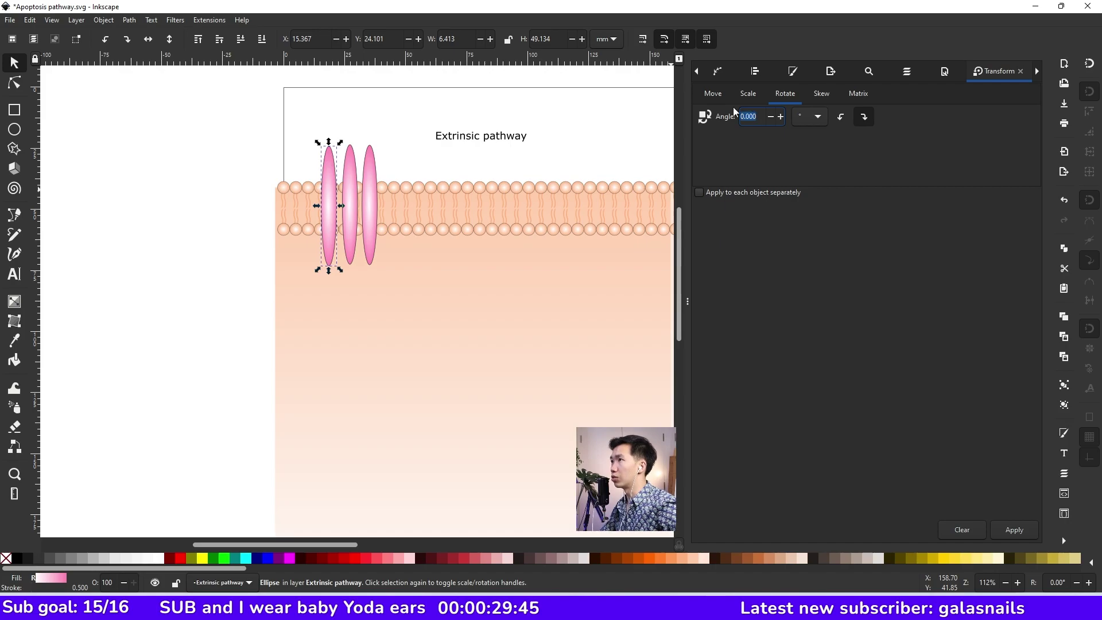
{"action": "type", "text": "-30"}
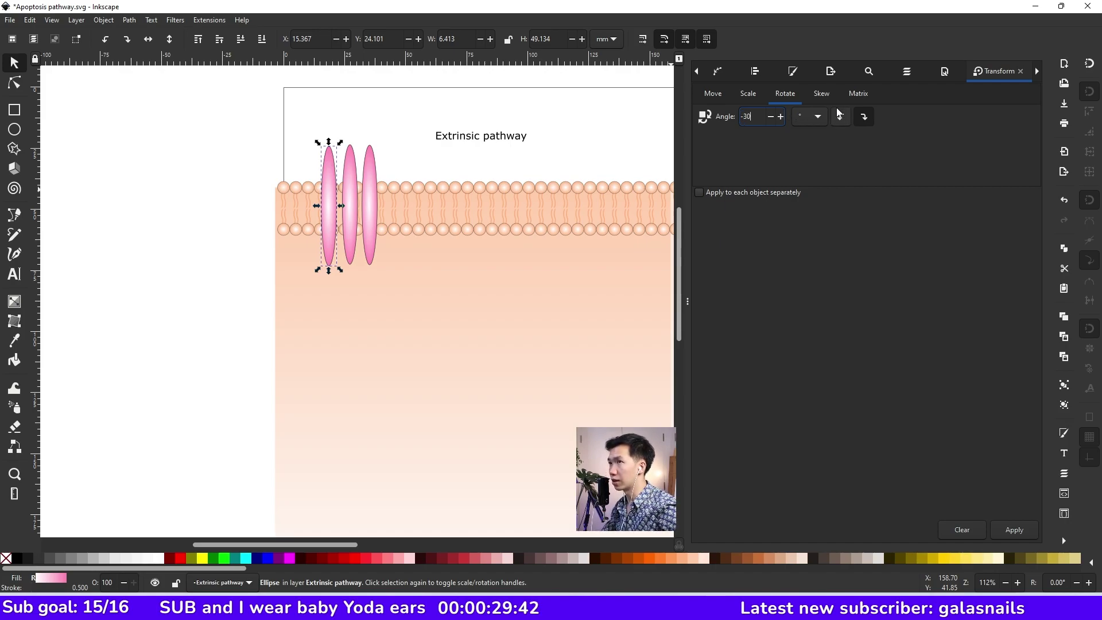
{"action": "key", "text": "Return"}
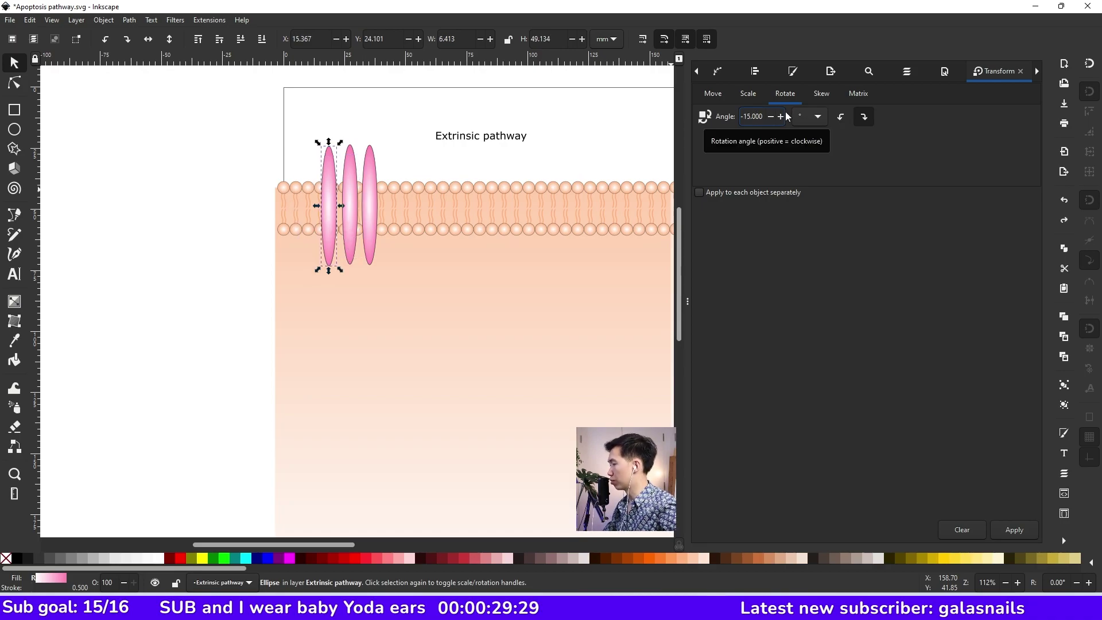
{"action": "key", "text": "Return"}
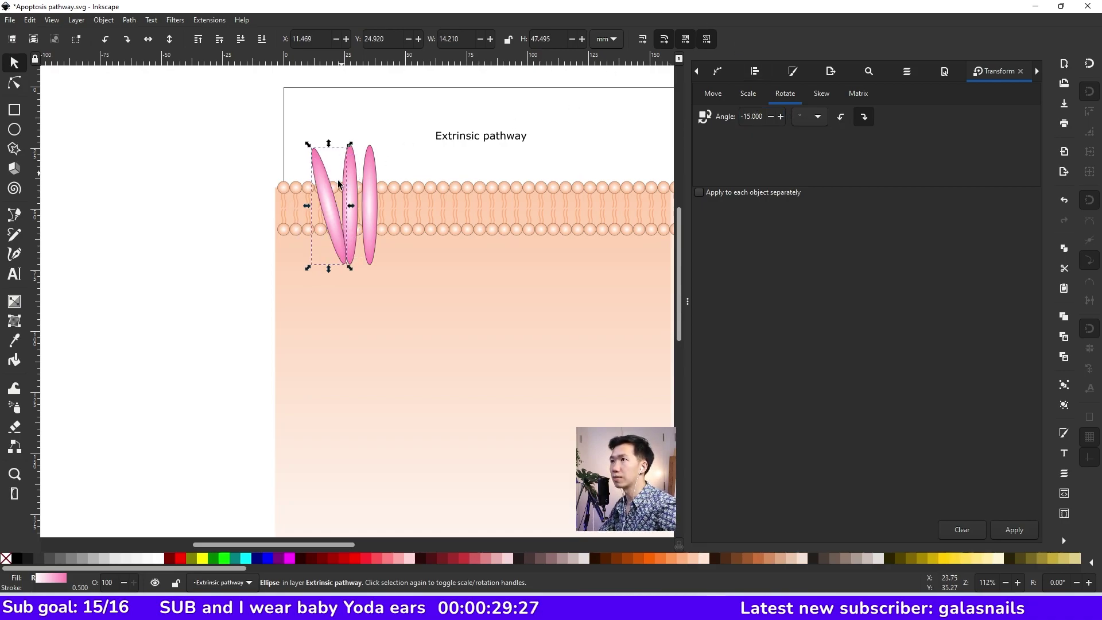
Tilt the rightmost ellipse by 15° to the right.
{"action": "key", "text": "Tab"}
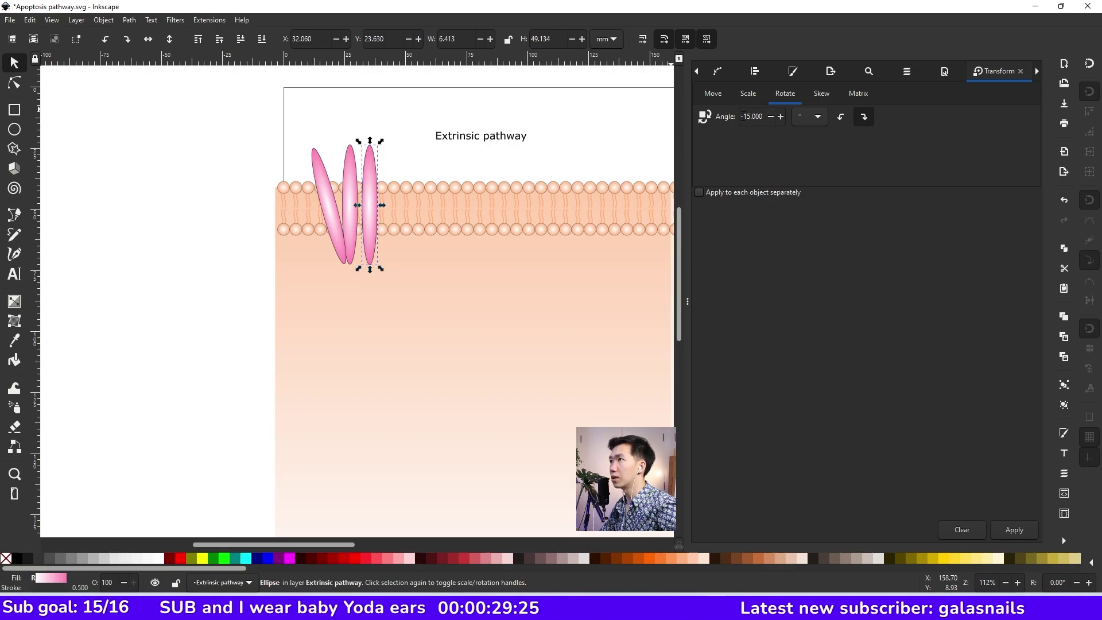
{"action": "left_click", "coordinate": [741, 116]}
{"action": "key", "text": "Delete"}
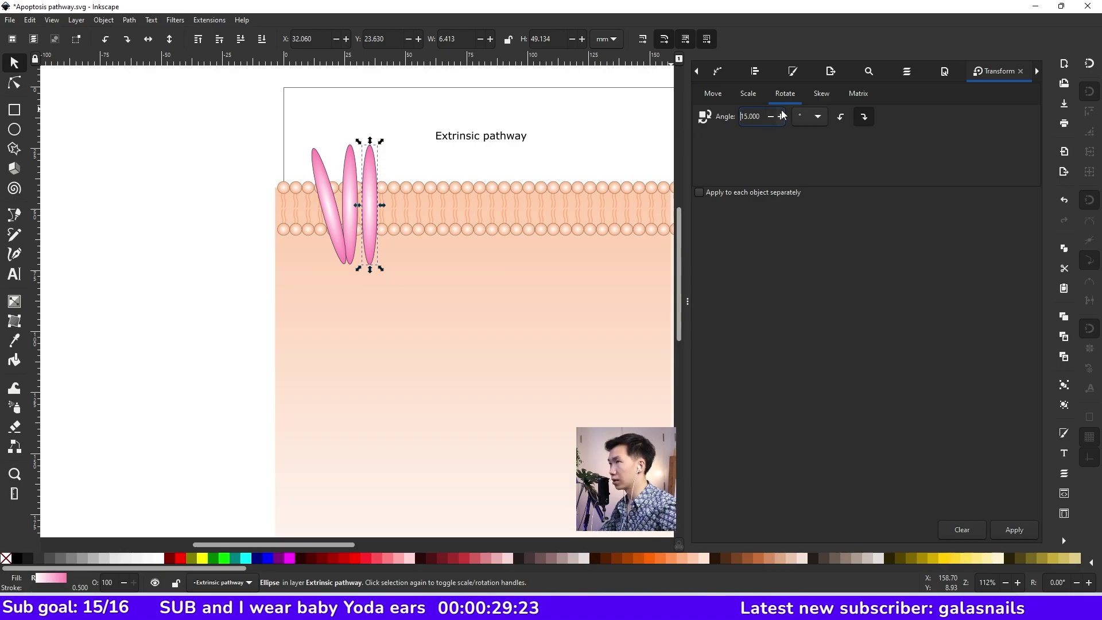
{"action": "key", "text": "Return"}
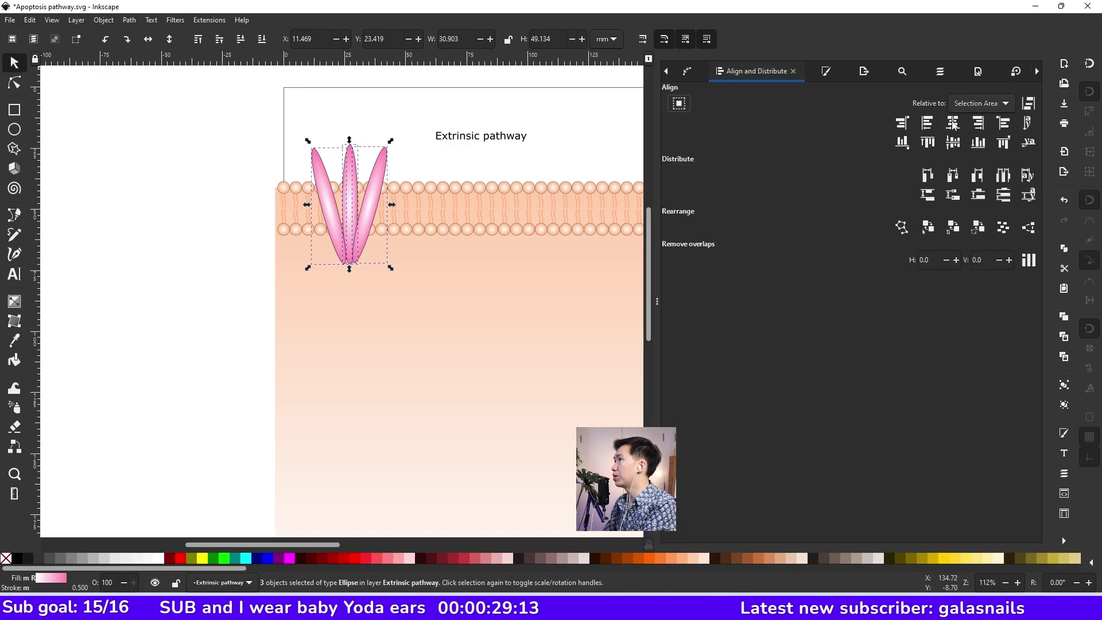
Bottom-align the three ellipses, group them, and move the receptor down-right into the membrane.
{"action": "left_click", "coordinate": [978, 142]}
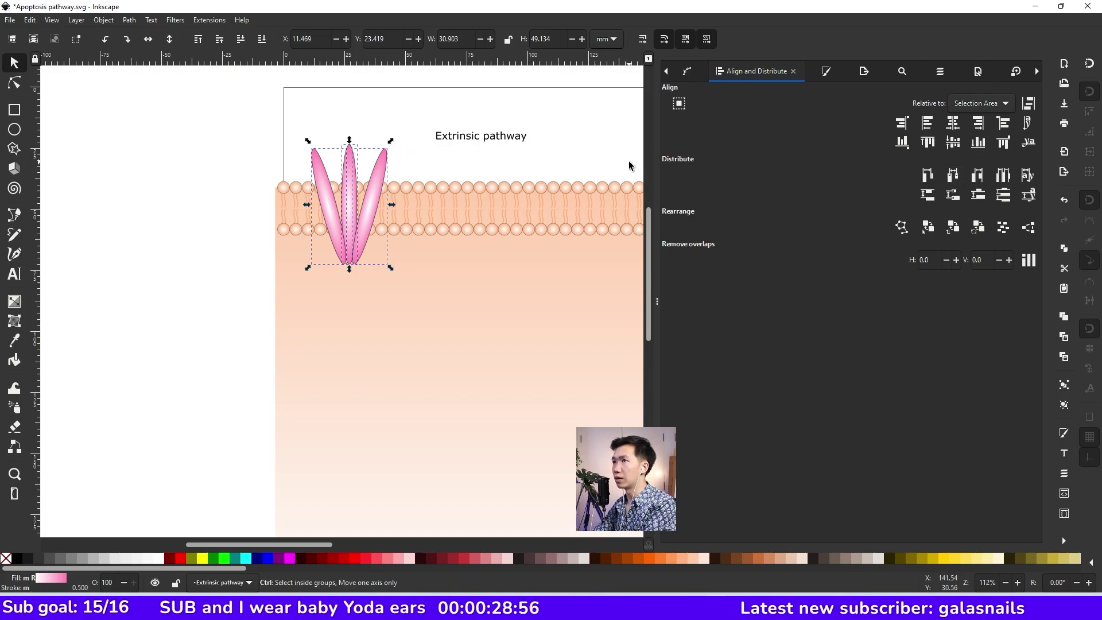
{"action": "key", "text": "ctrl+g"}
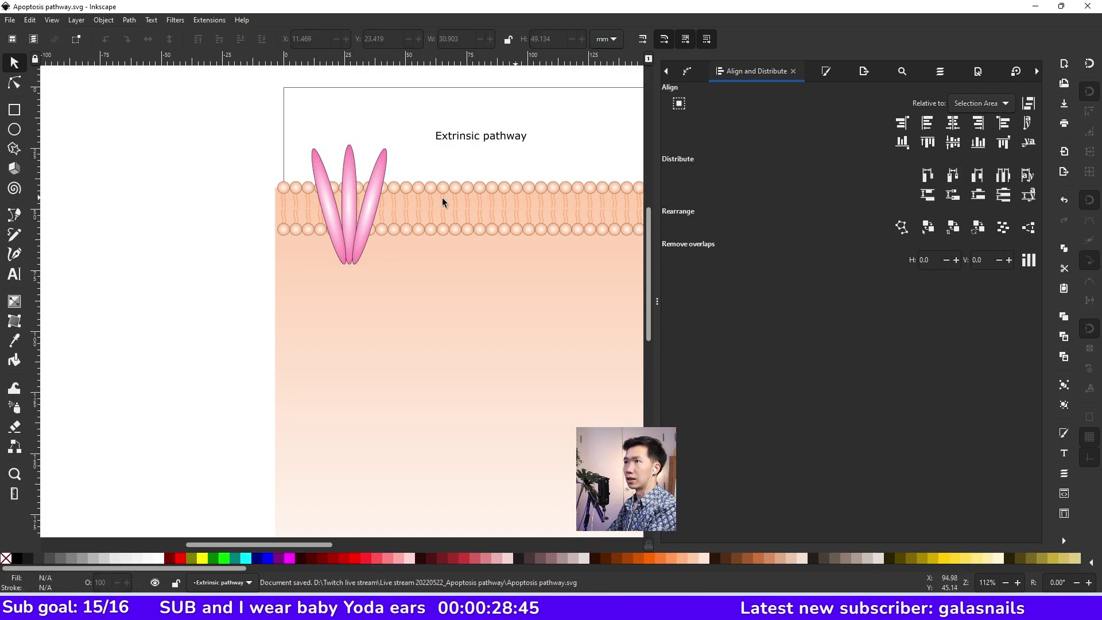
{"action": "left_click_drag", "start_coordinate": [357, 182], "coordinate": [374, 189]}
Draw a small circle above the receptor and give it a light-blue radial gradient.
{"action": "left_click", "coordinate": [367, 109]}
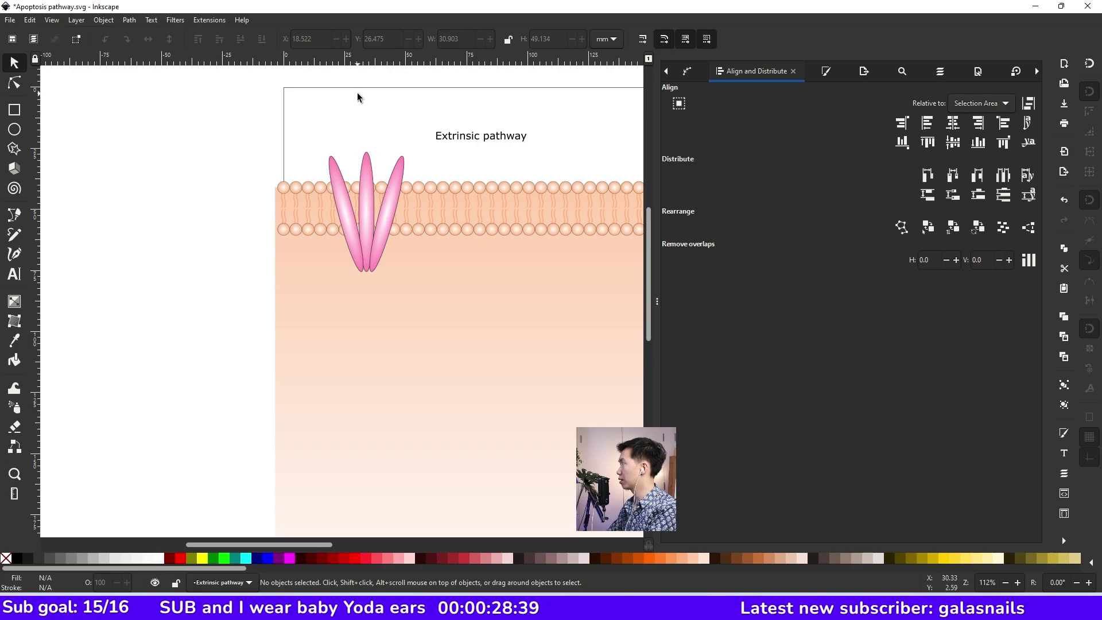
{"action": "left_click", "coordinate": [14, 129]}
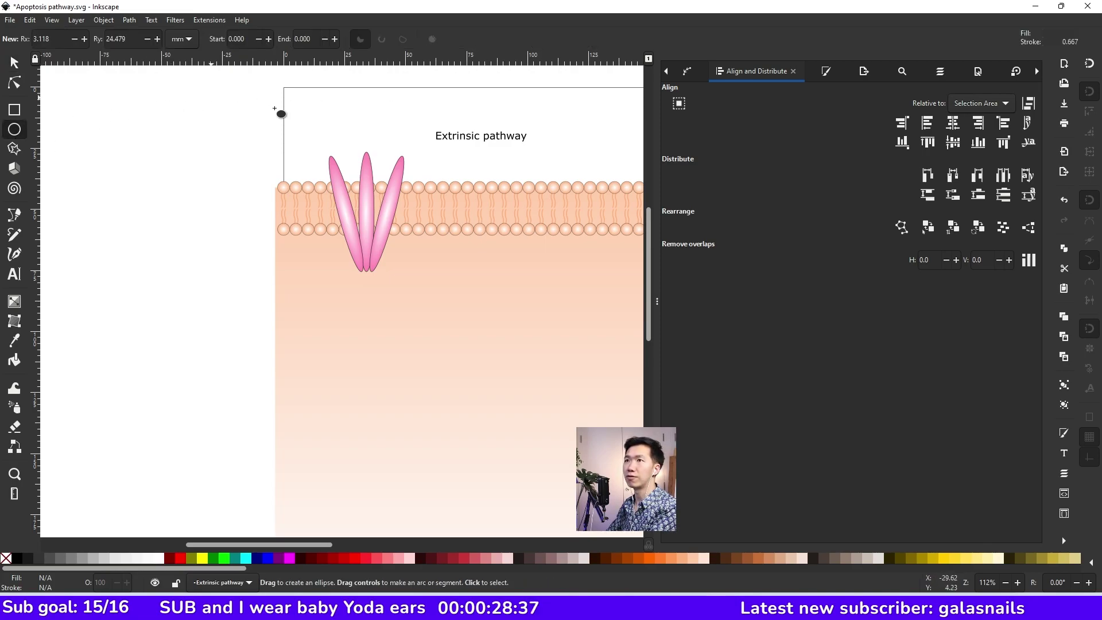
{"action": "left_click_drag", "start_coordinate": [339, 120], "coordinate": [350, 163]}
{"action": "key", "text": "s"}
{"action": "key", "text": "g"}
{"action": "double_click", "coordinate": [349, 162]}
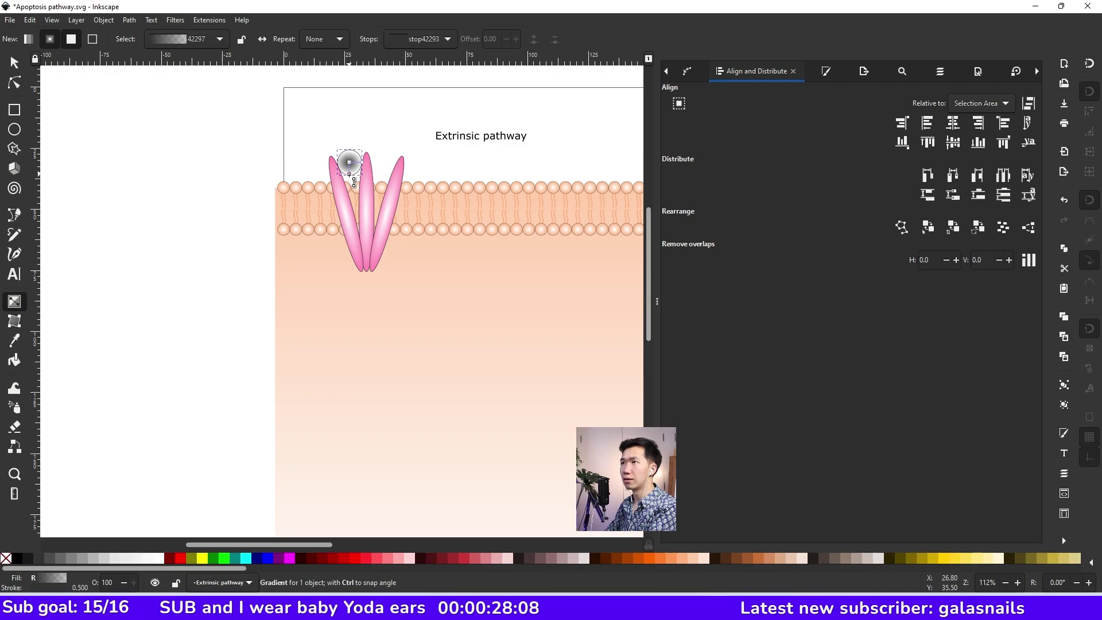
{"action": "left_click", "coordinate": [349, 174]}
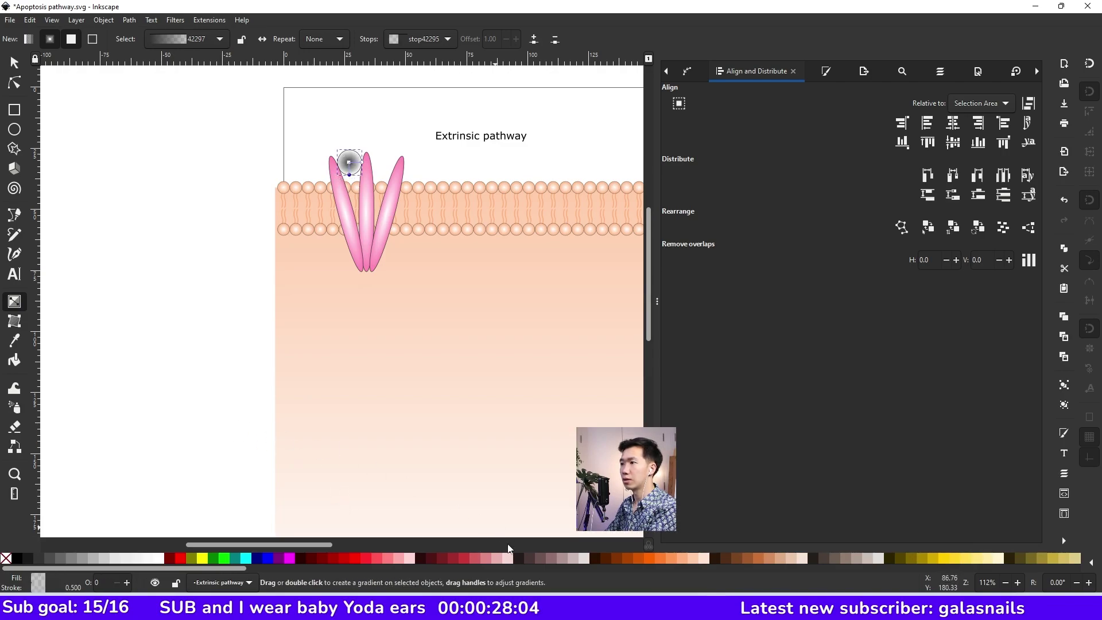
{"action": "left_click_drag", "start_coordinate": [233, 570], "coordinate": [683, 551]}
{"action": "left_click", "coordinate": [781, 558]}
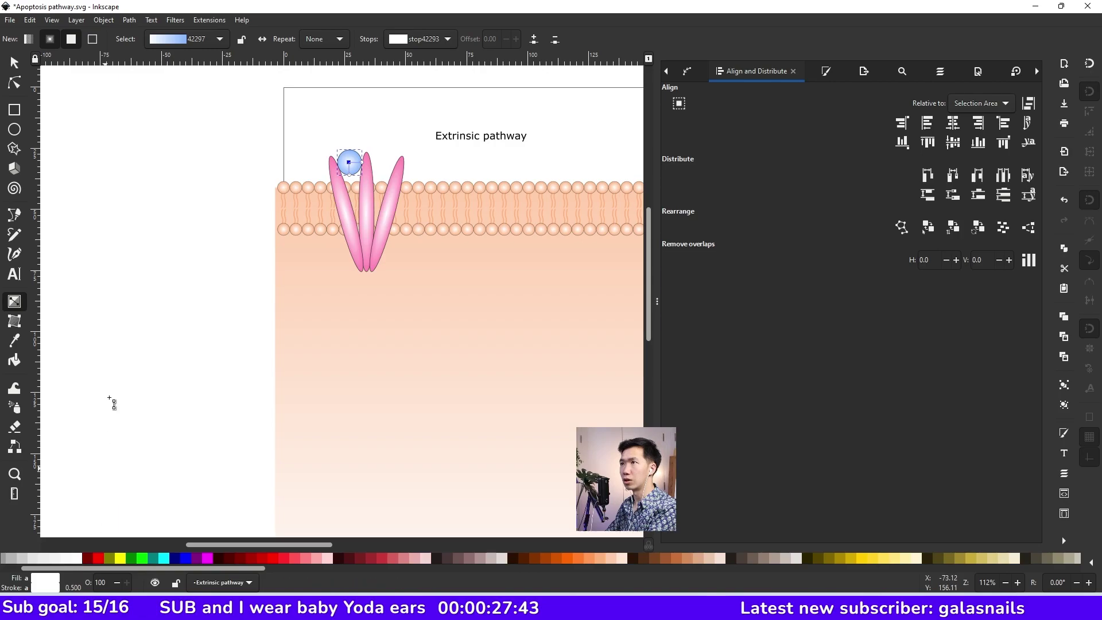
Paste two more blue circles and arrange all three on top of the receptor.
{"action": "key", "text": "s"}
{"action": "key", "text": "plus"}
{"action": "scroll", "coordinate": [532, 254], "scroll_direction": "up", "scroll_amount": 8}
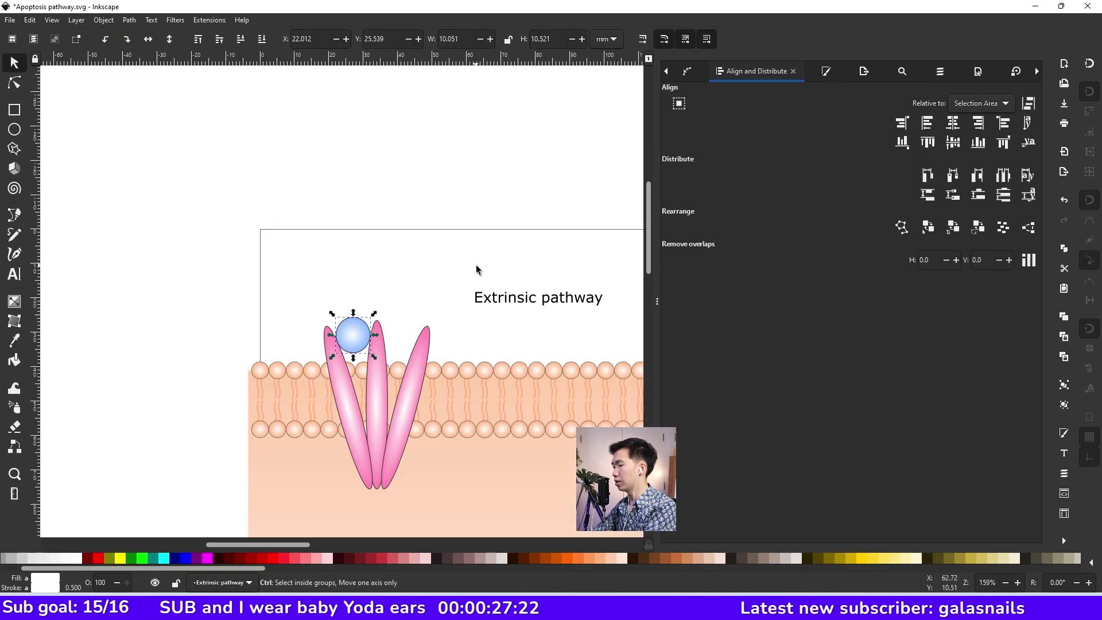
{"action": "key", "text": "ctrl+v"}
{"action": "key", "text": "ctrl+v"}
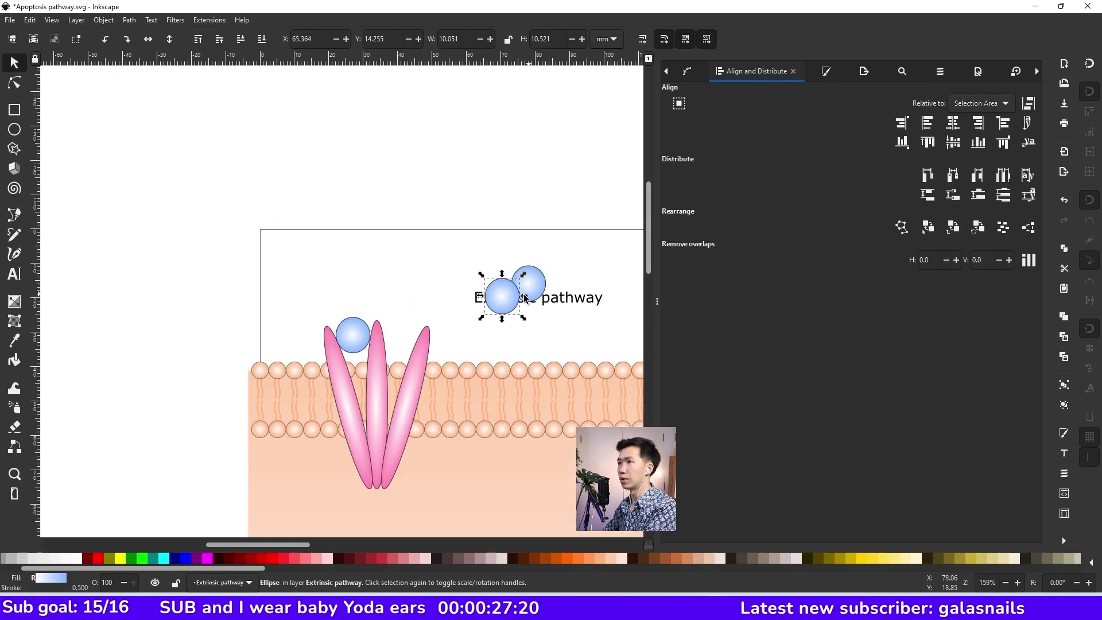
{"action": "left_click_drag", "start_coordinate": [509, 299], "coordinate": [383, 321]}
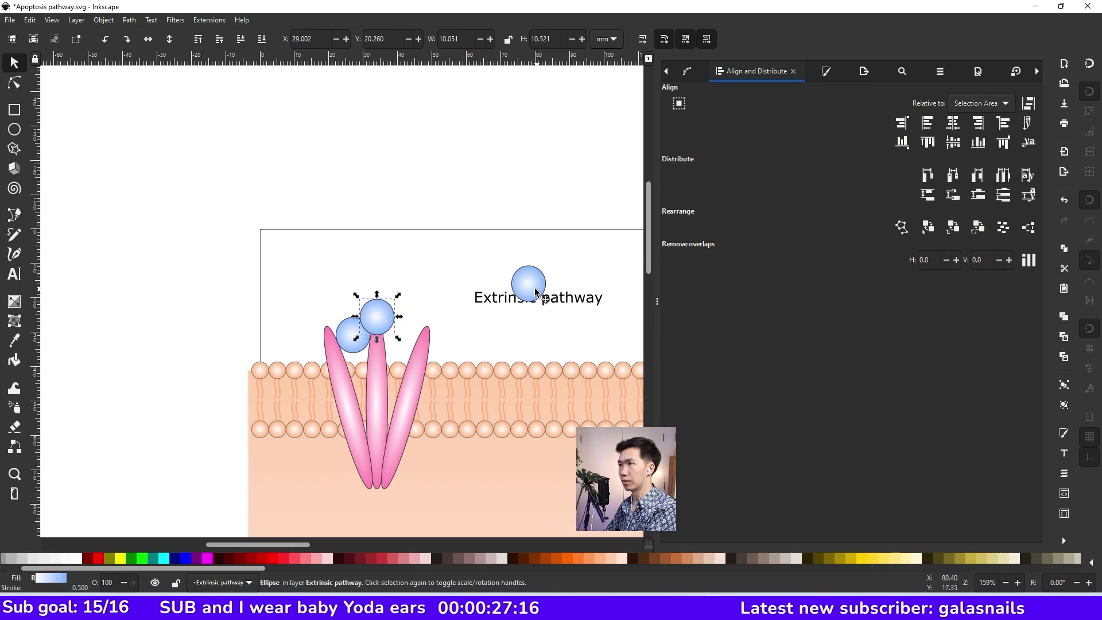
{"action": "left_click_drag", "start_coordinate": [535, 293], "coordinate": [408, 342]}
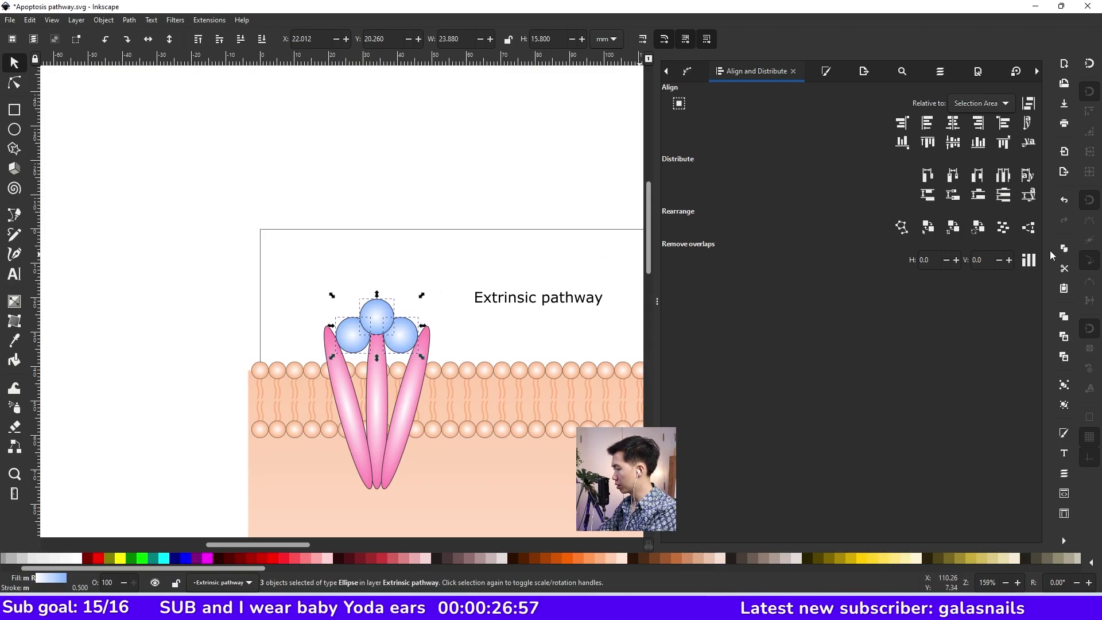
Group the three blue circles and send them behind the receptor.
{"action": "key", "text": "ctrl+g"}
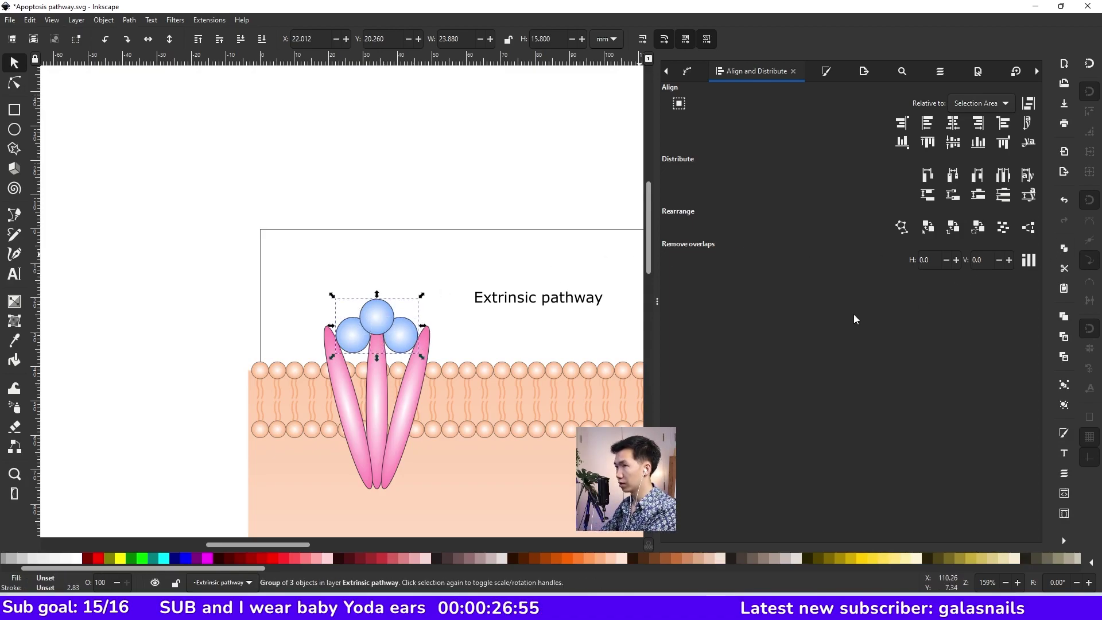
{"action": "left_click", "coordinate": [264, 43]}
{"action": "left_click", "coordinate": [476, 247]}
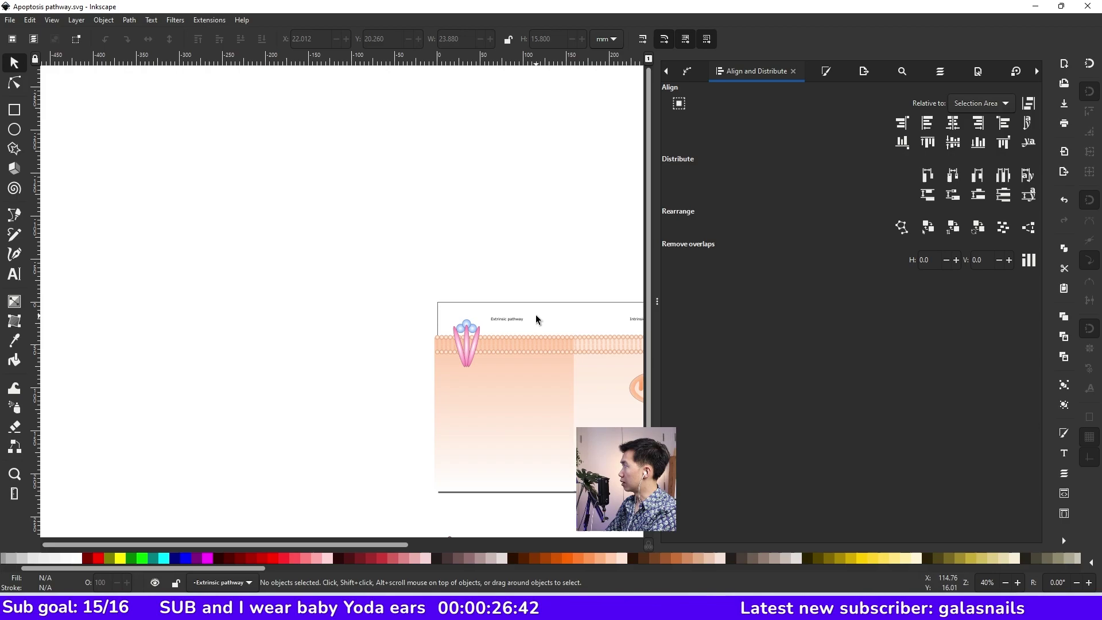
Draw a small hexagon below the receptor, give it a radial gradient, and centre it underneath.
{"action": "left_click", "coordinate": [15, 149]}
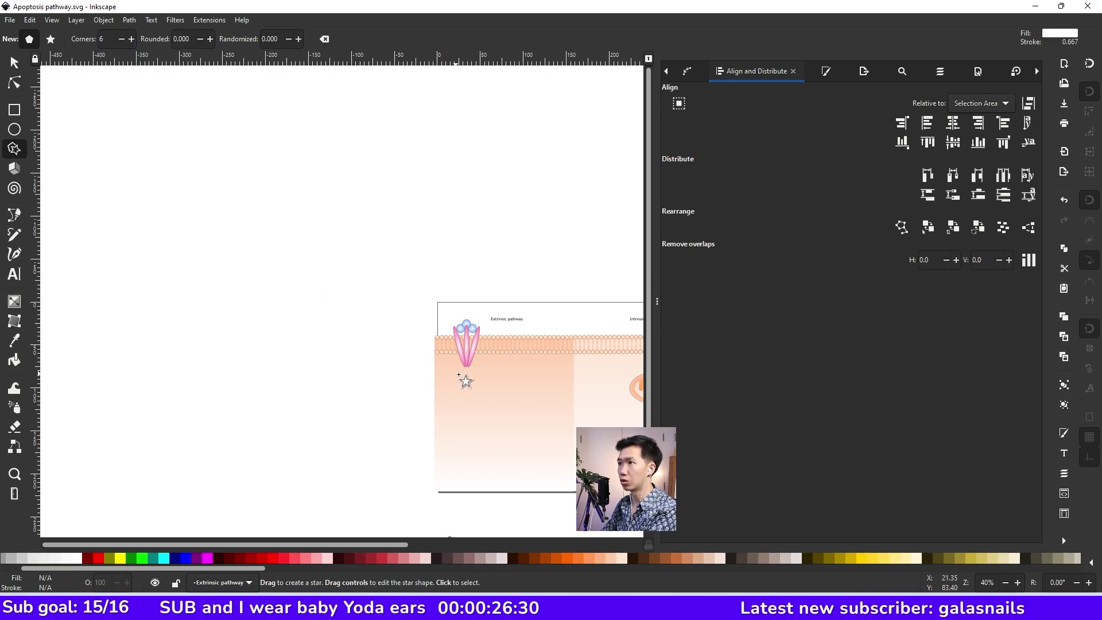
{"action": "scroll", "coordinate": [463, 374], "scroll_direction": "up", "scroll_amount": 4}
{"action": "left_click_drag", "start_coordinate": [257, 335], "coordinate": [325, 335]}
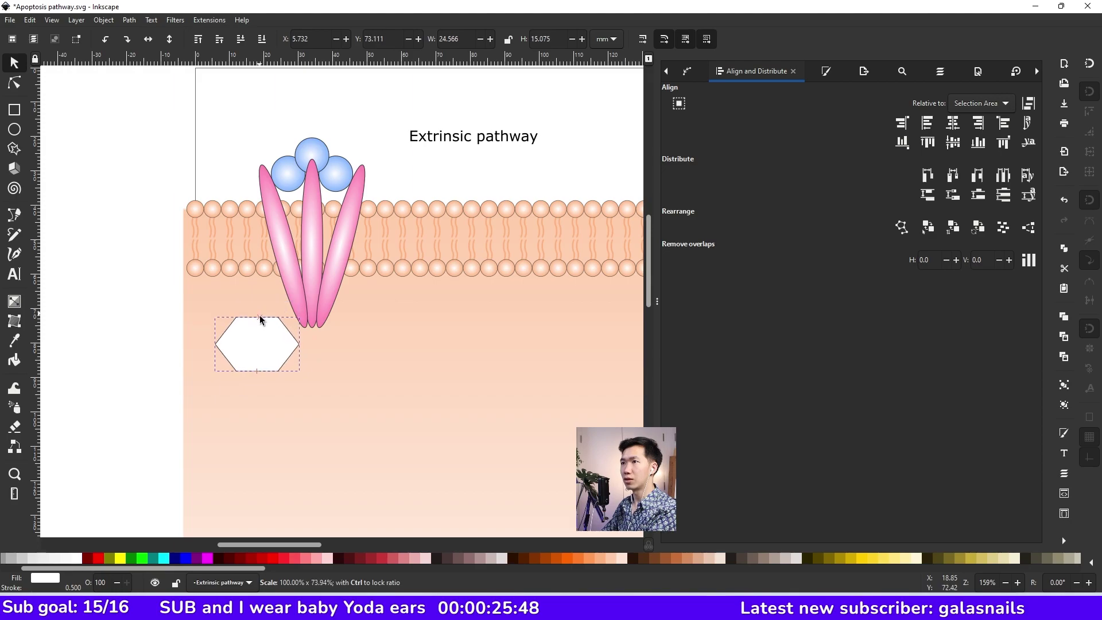
{"action": "left_click_drag", "start_coordinate": [263, 318], "coordinate": [317, 331]}
{"action": "key", "text": "g"}
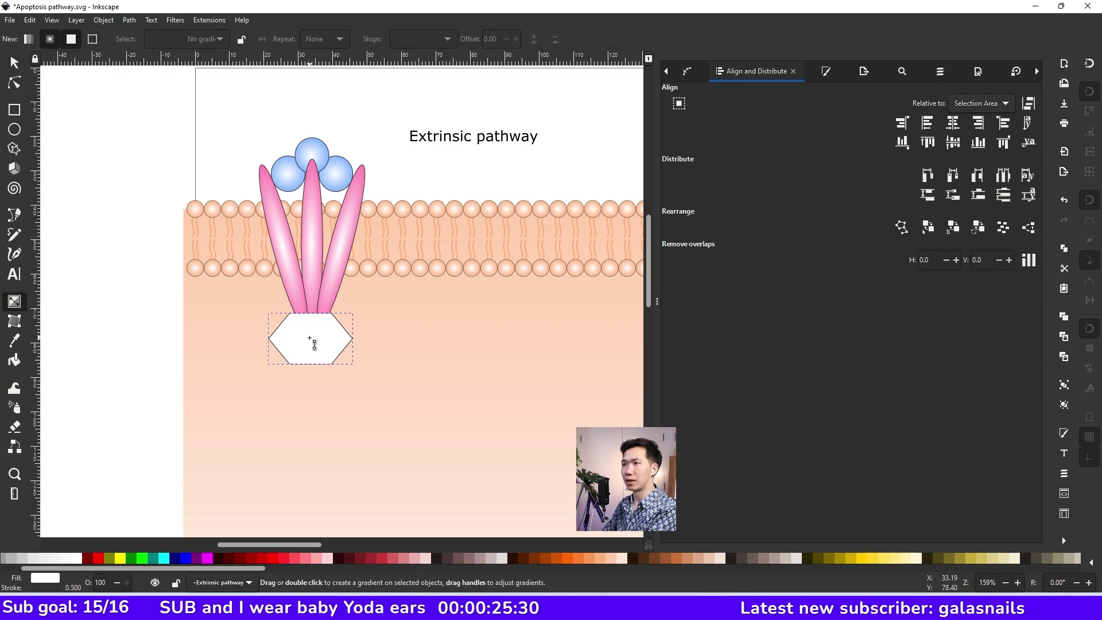
{"action": "double_click", "coordinate": [313, 343]}
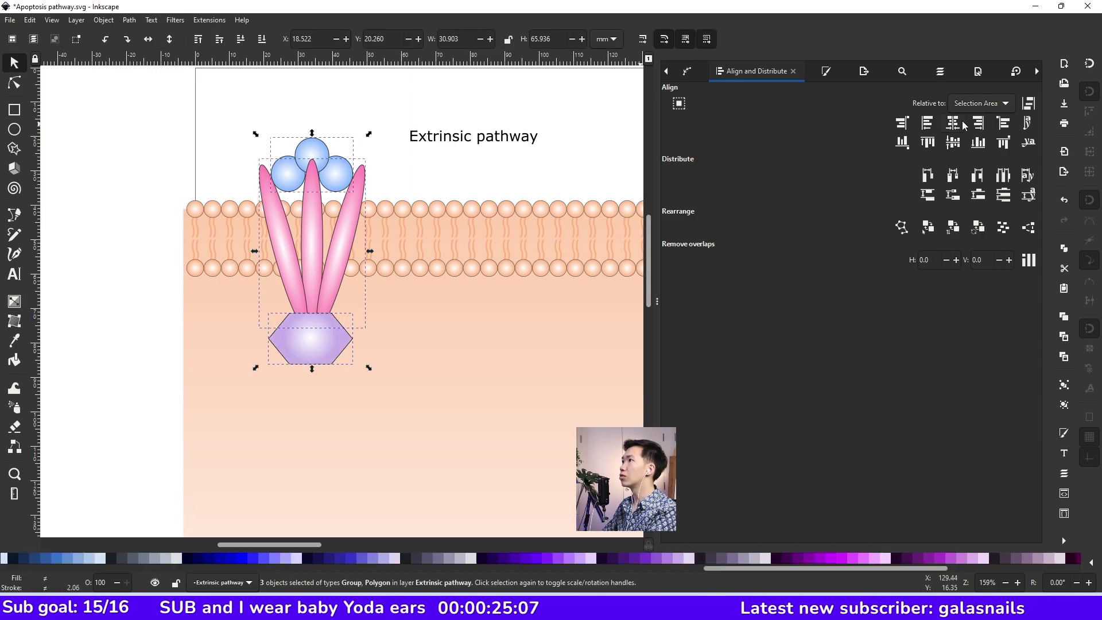
{"action": "left_click", "coordinate": [953, 123]}
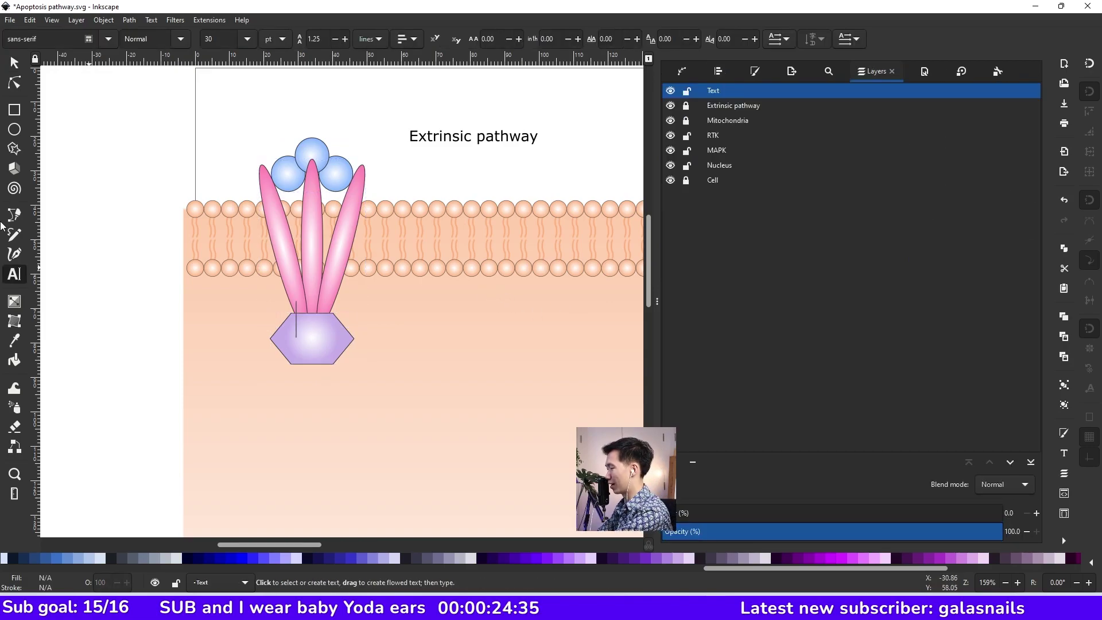
Label the hexagon 'FADD' in 12-point text and save the document.
{"action": "type", "text": "FADD"}
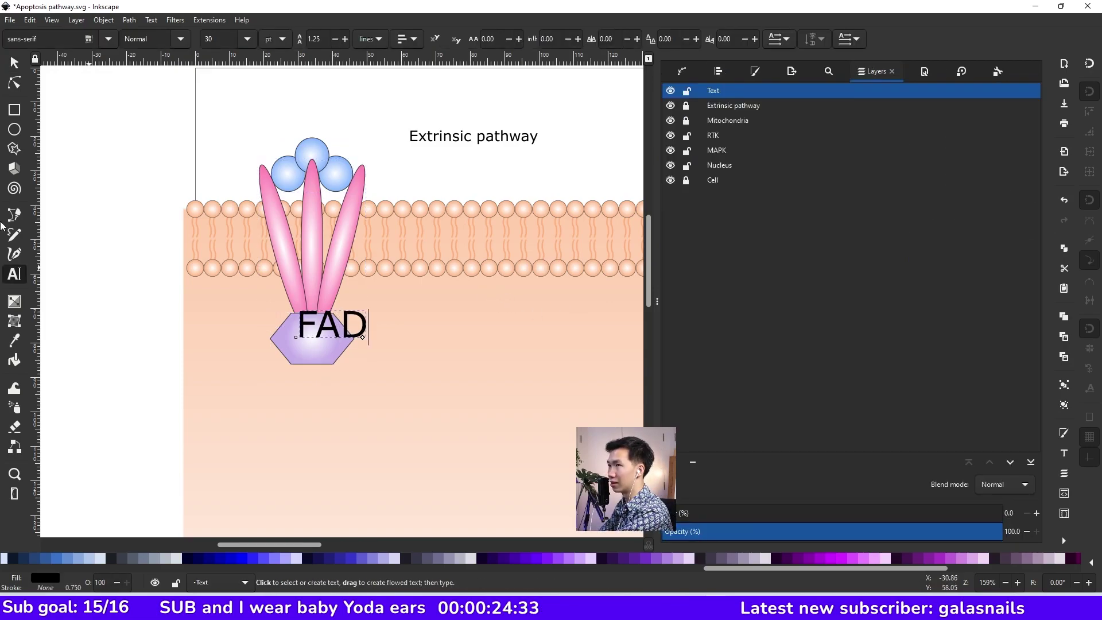
{"action": "key", "text": "ctrl+a"}
{"action": "left_click", "coordinate": [248, 39]}
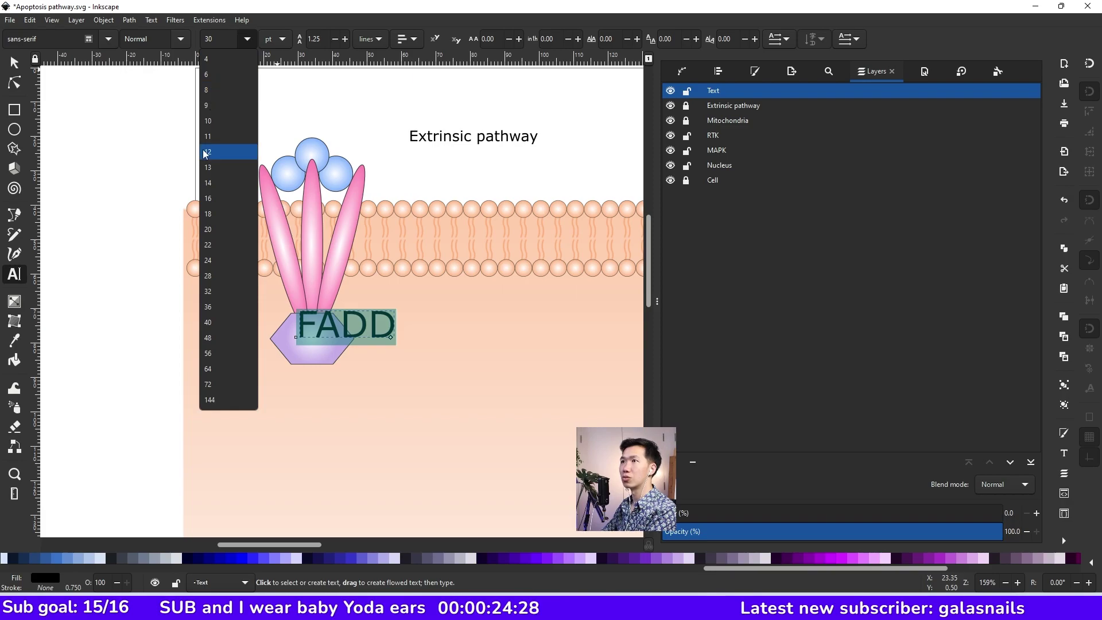
{"action": "left_click", "coordinate": [208, 151]}
{"action": "left_click", "coordinate": [14, 62]}
{"action": "key", "text": "ctrl+s"}
{"action": "scroll", "coordinate": [144, 209], "scroll_direction": "down", "scroll_amount": 2}
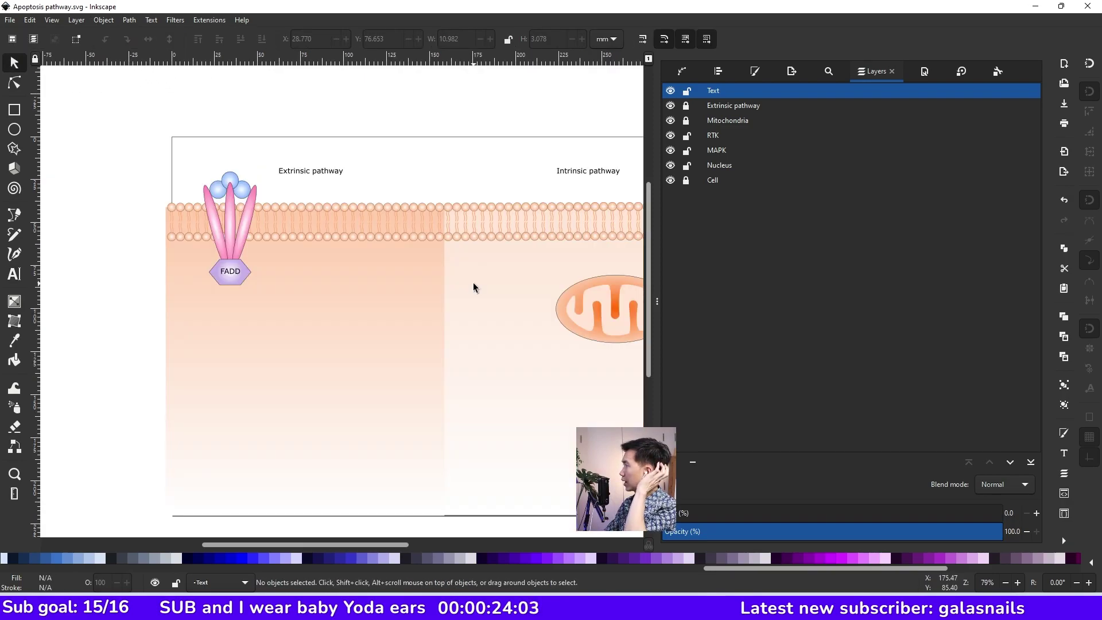
Draw a circle below FADD and place a rotated square diamond centred over its right side.
{"action": "left_click", "coordinate": [14, 129]}
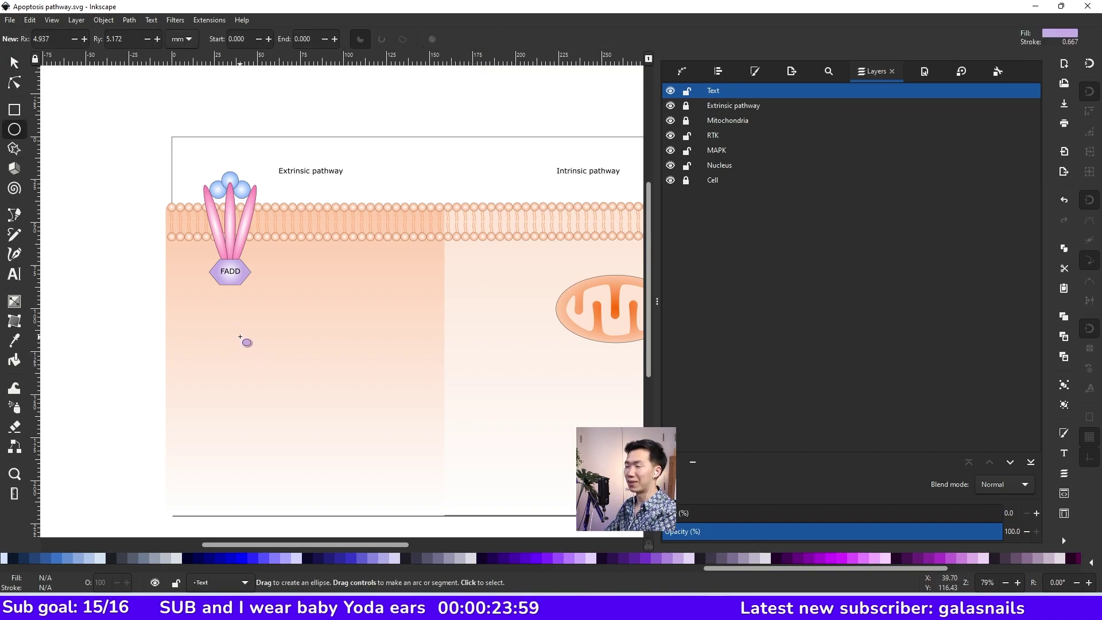
{"action": "left_click_drag", "start_coordinate": [240, 337], "coordinate": [272, 377]}
{"action": "scroll", "coordinate": [271, 377], "scroll_direction": "up", "scroll_amount": 4}
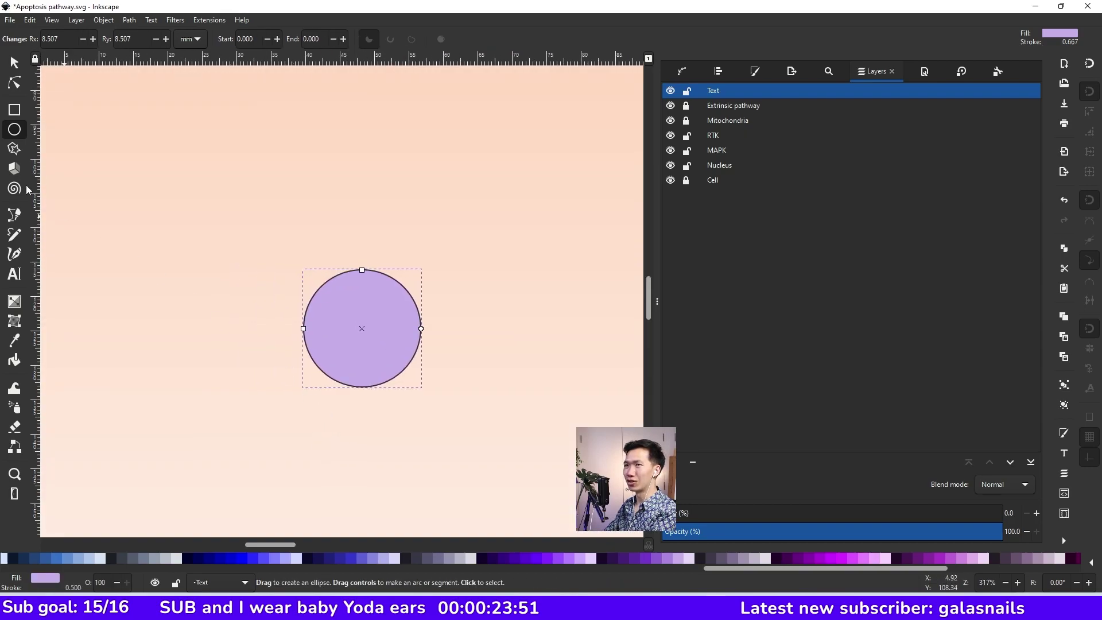
{"action": "left_click", "coordinate": [14, 109]}
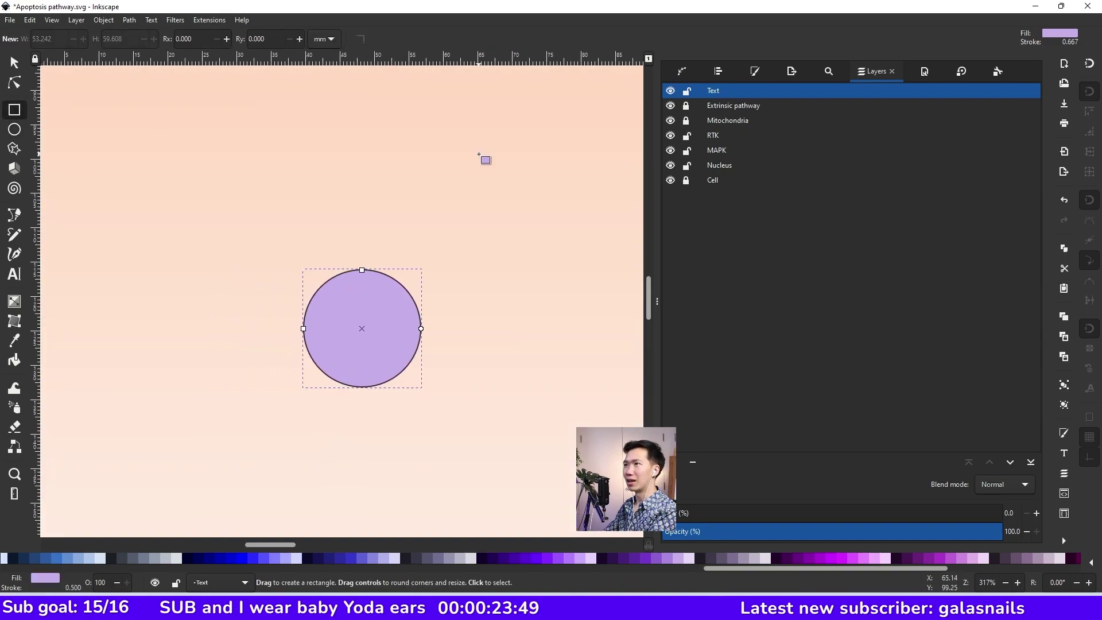
{"action": "mouse_move", "coordinate": [478, 155]}
{"action": "left_mouse_down"}
{"action": "mouse_move", "coordinate": [528, 195]}
{"action": "mouse_move", "coordinate": [541, 214]}
{"action": "mouse_move", "coordinate": [532, 226]}
{"action": "mouse_move", "coordinate": [554, 238]}
{"action": "mouse_move", "coordinate": [512, 187]}
{"action": "left_mouse_up"}
{"action": "key", "text": "s"}
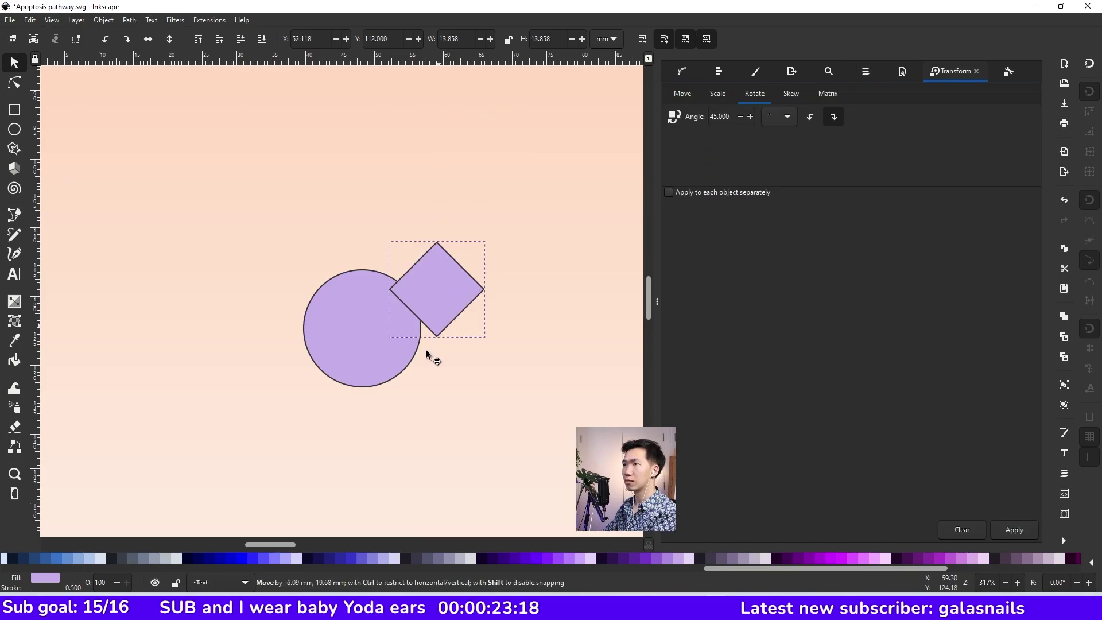
{"action": "mouse_move", "coordinate": [425, 350]}
{"action": "left_mouse_down"}
{"action": "mouse_move", "coordinate": [404, 371]}
{"action": "mouse_move", "coordinate": [409, 357]}
{"action": "left_mouse_up"}
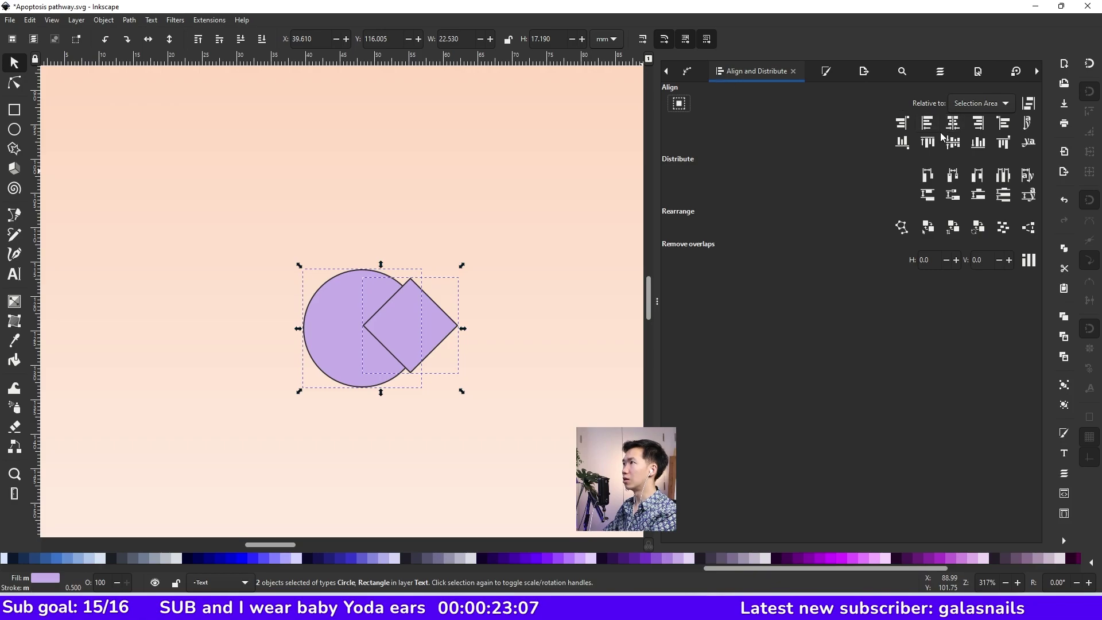
{"action": "left_click", "coordinate": [954, 145]}
Subtract the diamond from the circle, break the result apart, and select the leftover diamond piece.
{"action": "left_click", "coordinate": [130, 21]}
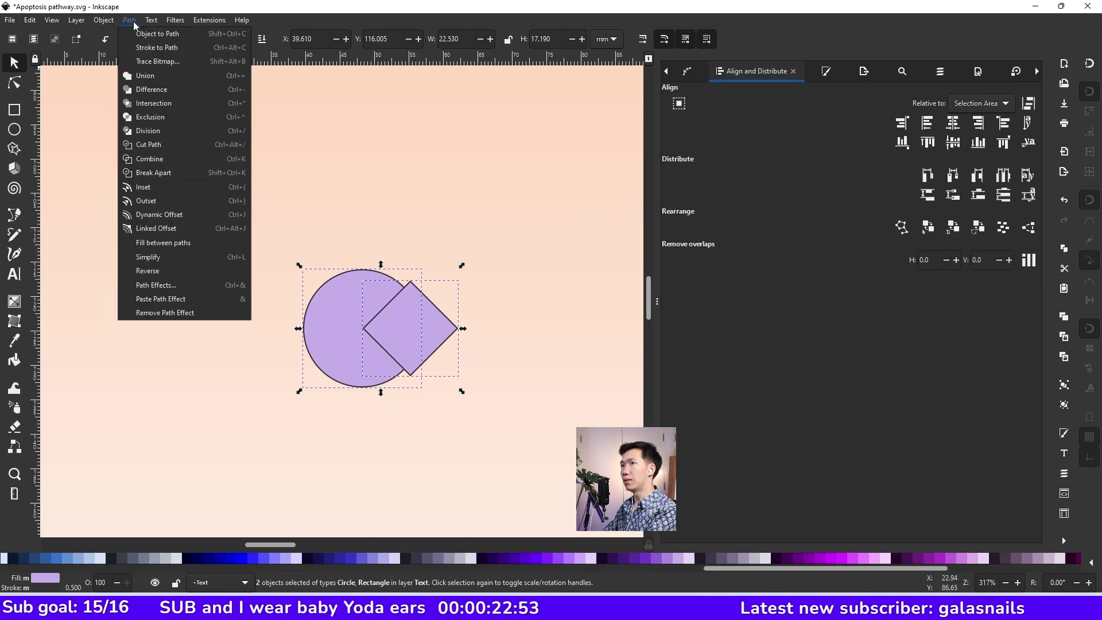
{"action": "left_click", "coordinate": [138, 118]}
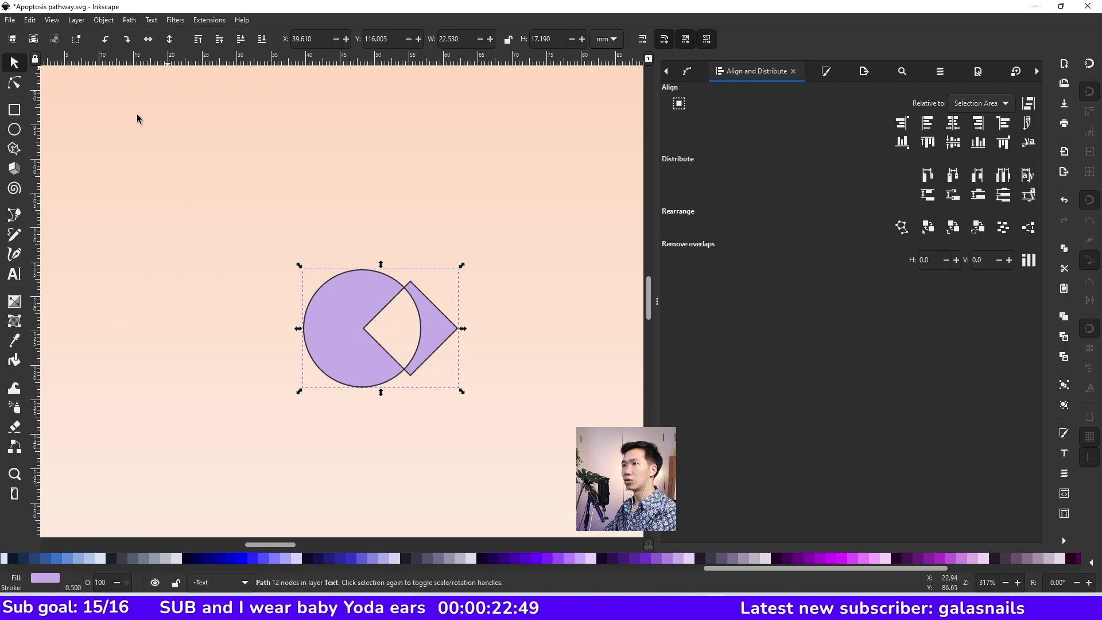
{"action": "left_click", "coordinate": [124, 21]}
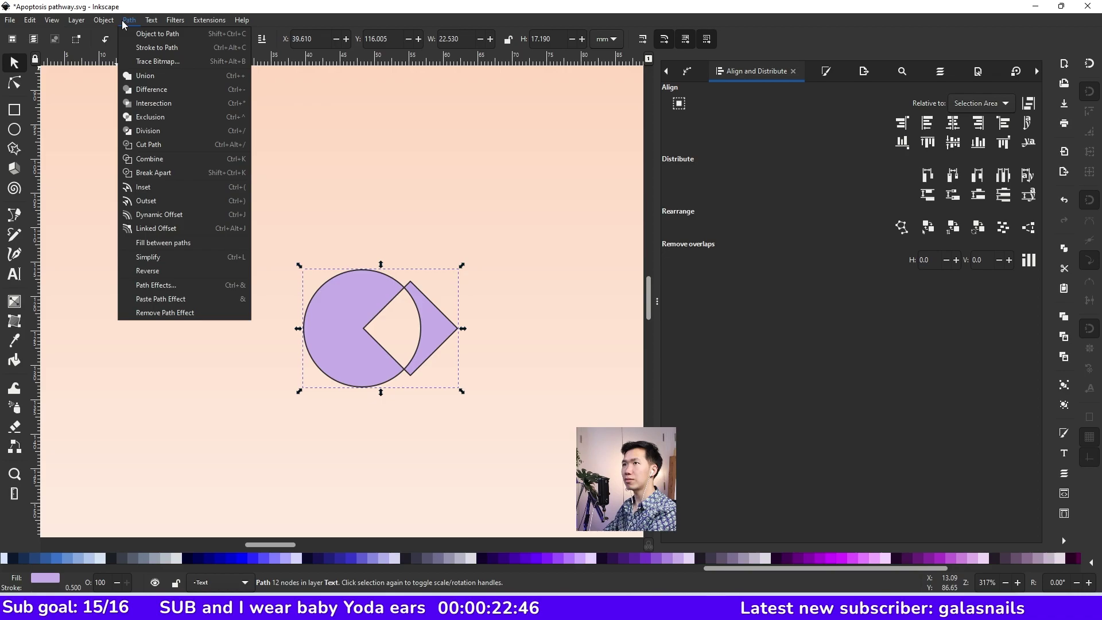
{"action": "left_click", "coordinate": [150, 173]}
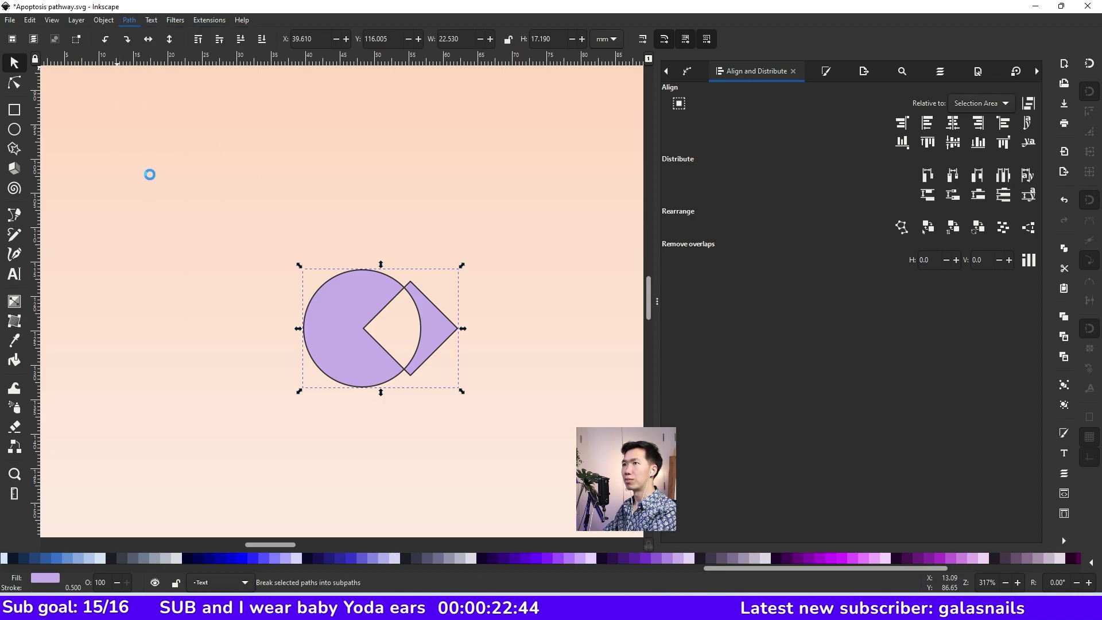
{"action": "left_click", "coordinate": [445, 313]}
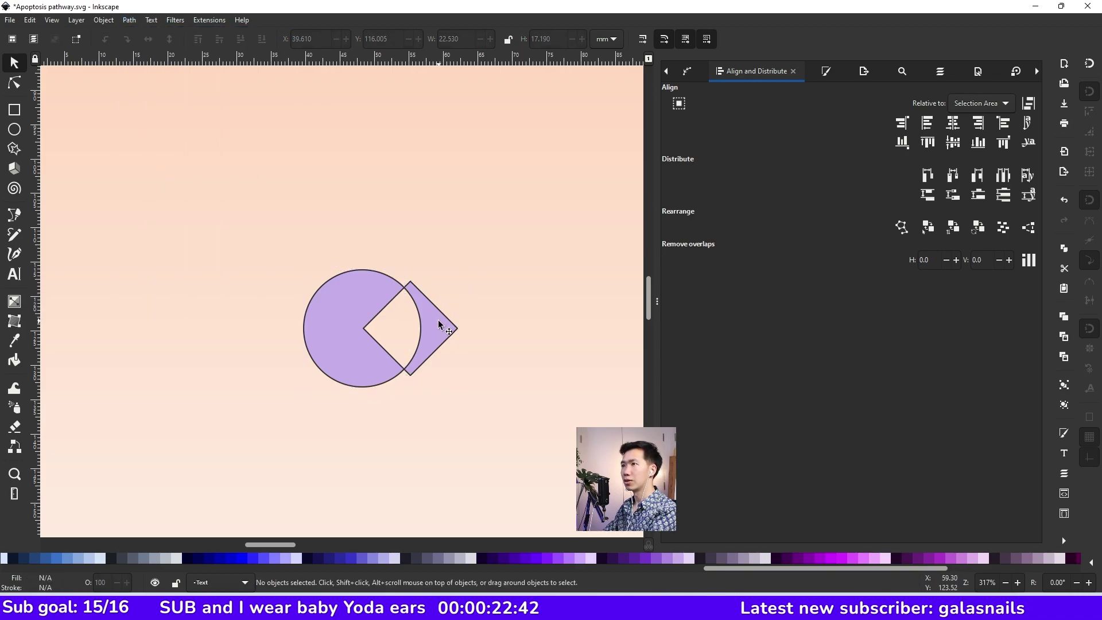
{"action": "left_click", "coordinate": [440, 325]}
Delete the diamond piece, move the Pac-Man lower, and give it a teal gradient fill.
{"action": "key", "text": "Delete"}
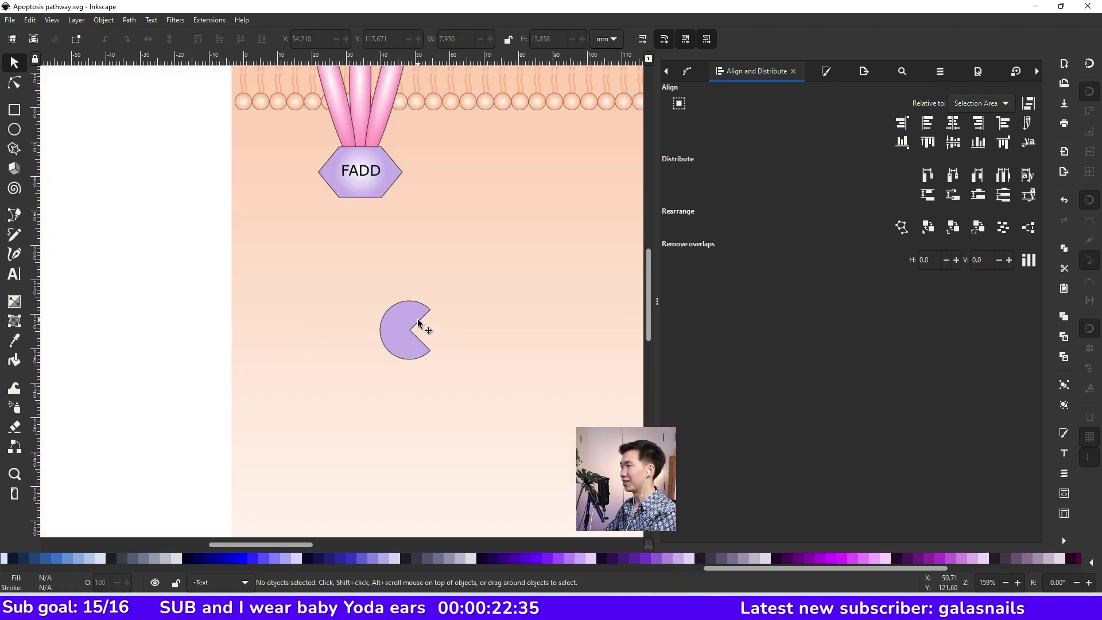
{"action": "left_click_drag", "start_coordinate": [404, 335], "coordinate": [376, 347]}
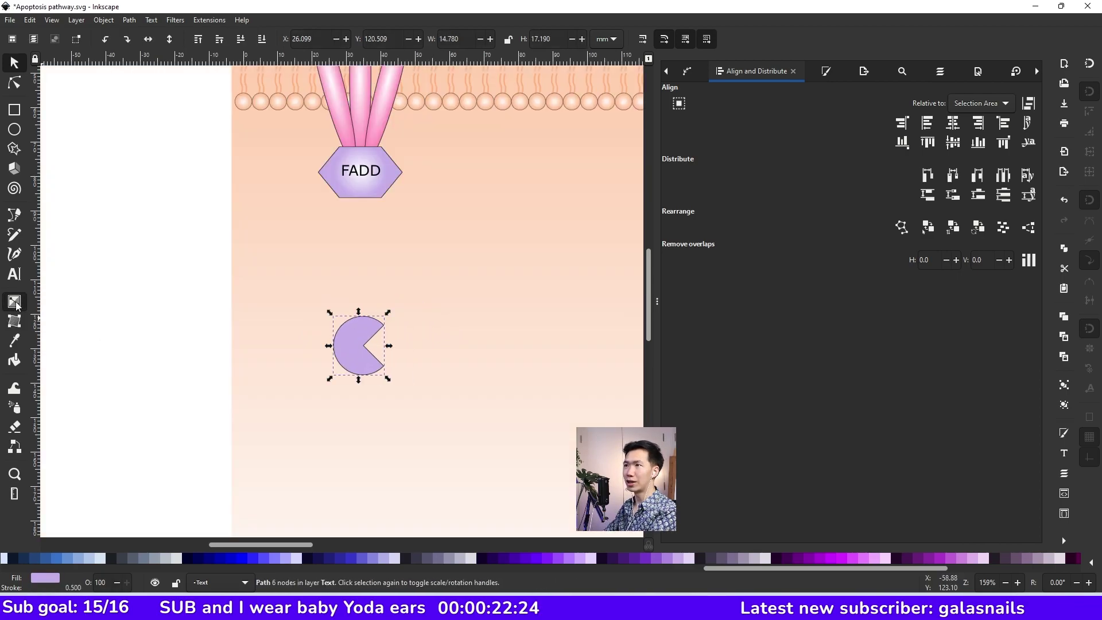
{"action": "left_click", "coordinate": [16, 304]}
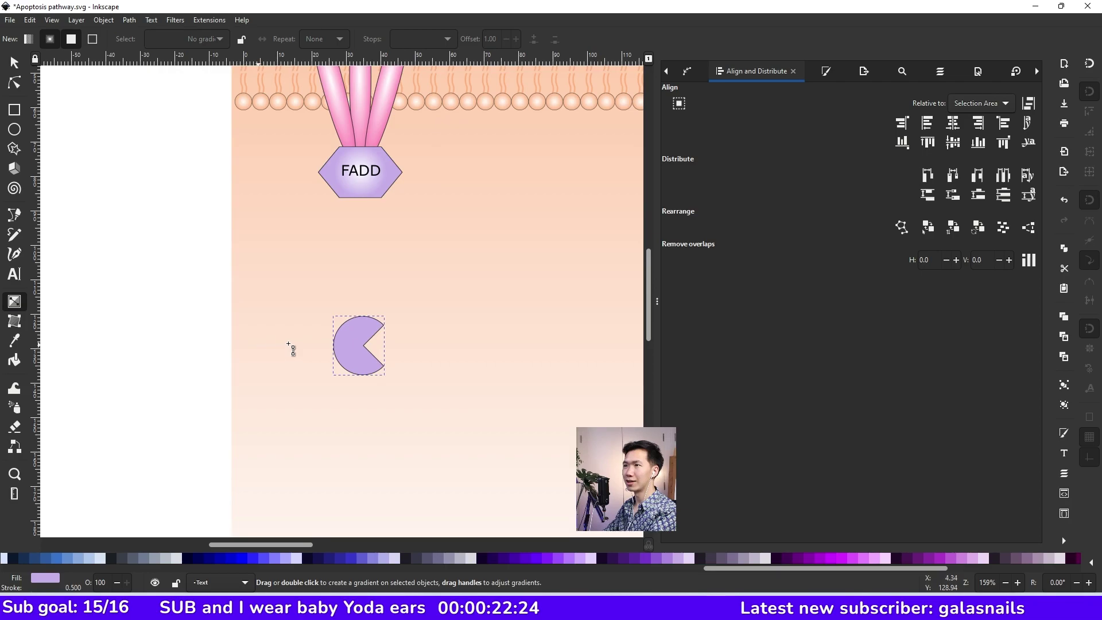
{"action": "left_click_drag", "start_coordinate": [365, 346], "coordinate": [369, 369]}
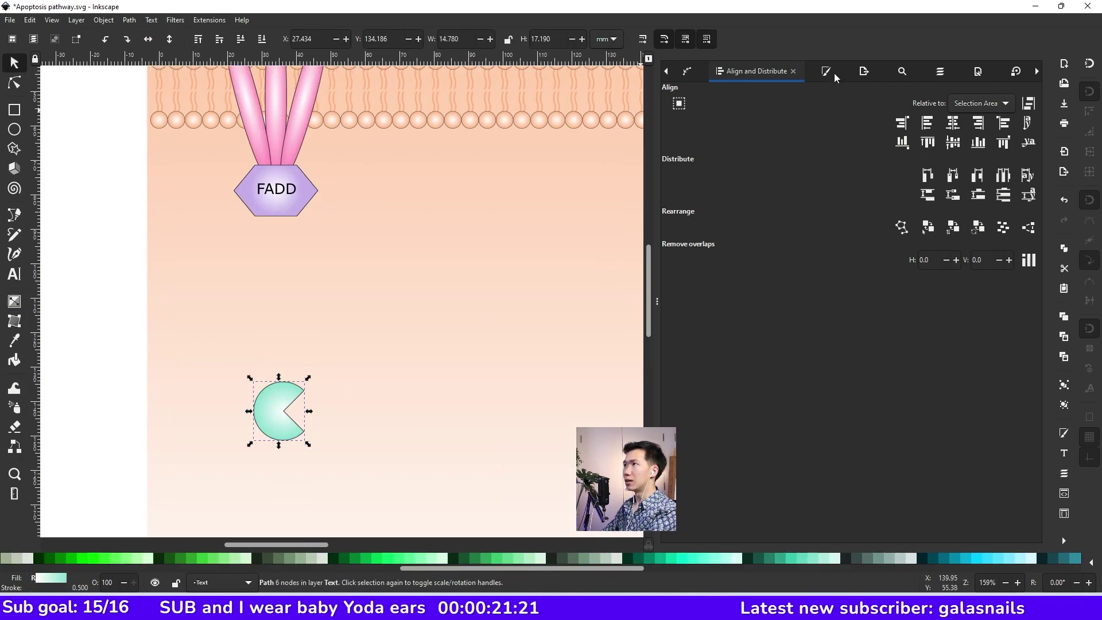
{"action": "left_click", "coordinate": [938, 75]}
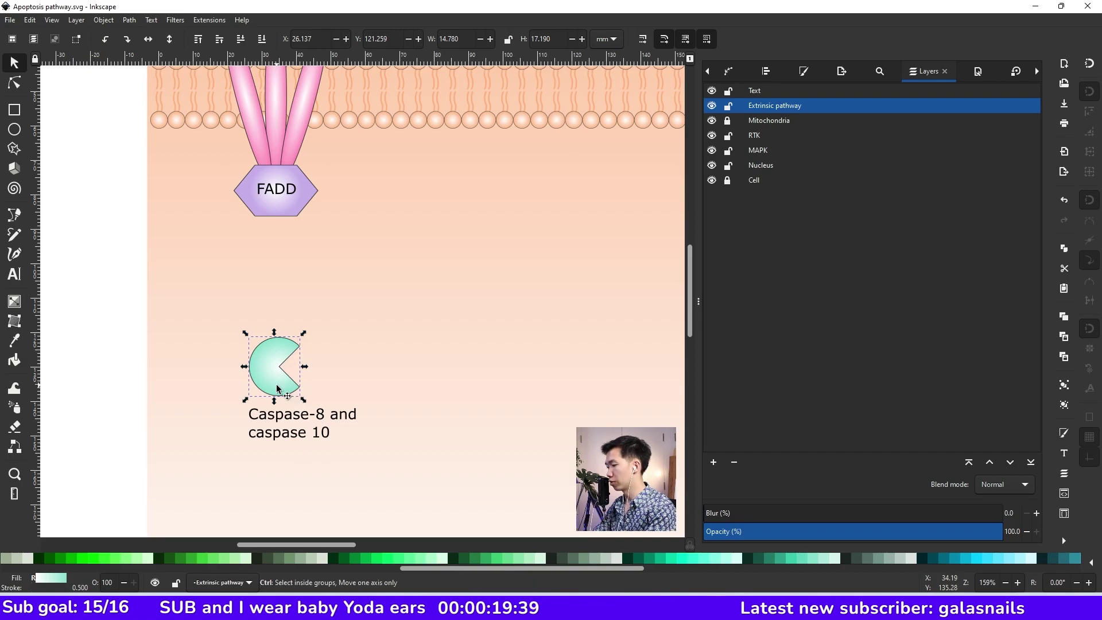
Duplicate the Pac-Man and move the copy up toward FADD.
{"action": "key", "text": "ctrl+d"}
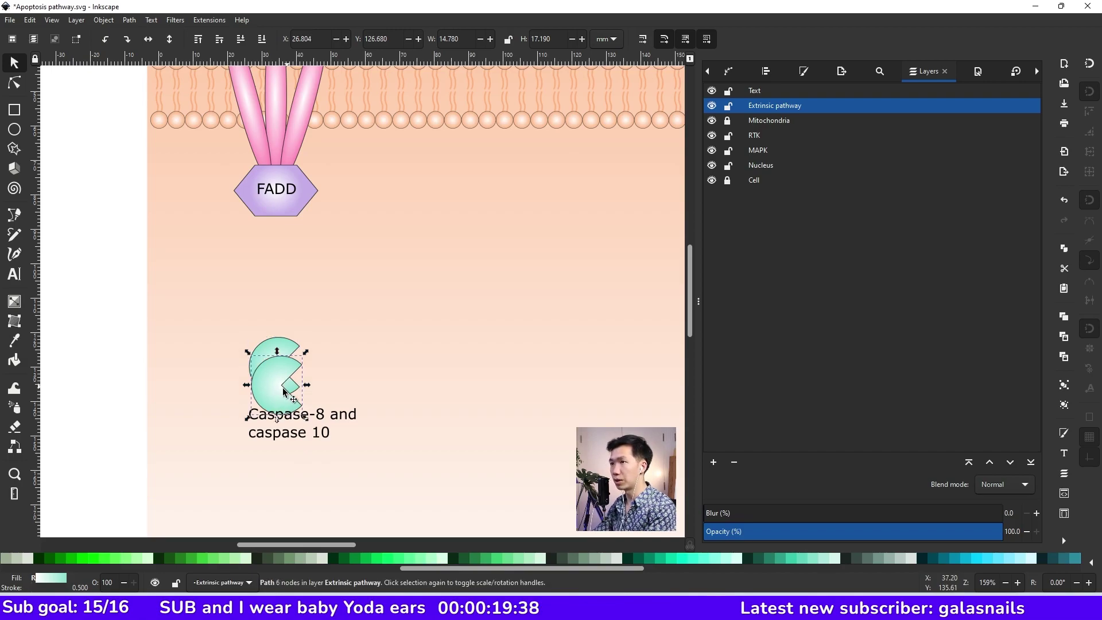
{"action": "left_click_drag", "start_coordinate": [277, 388], "coordinate": [284, 274]}
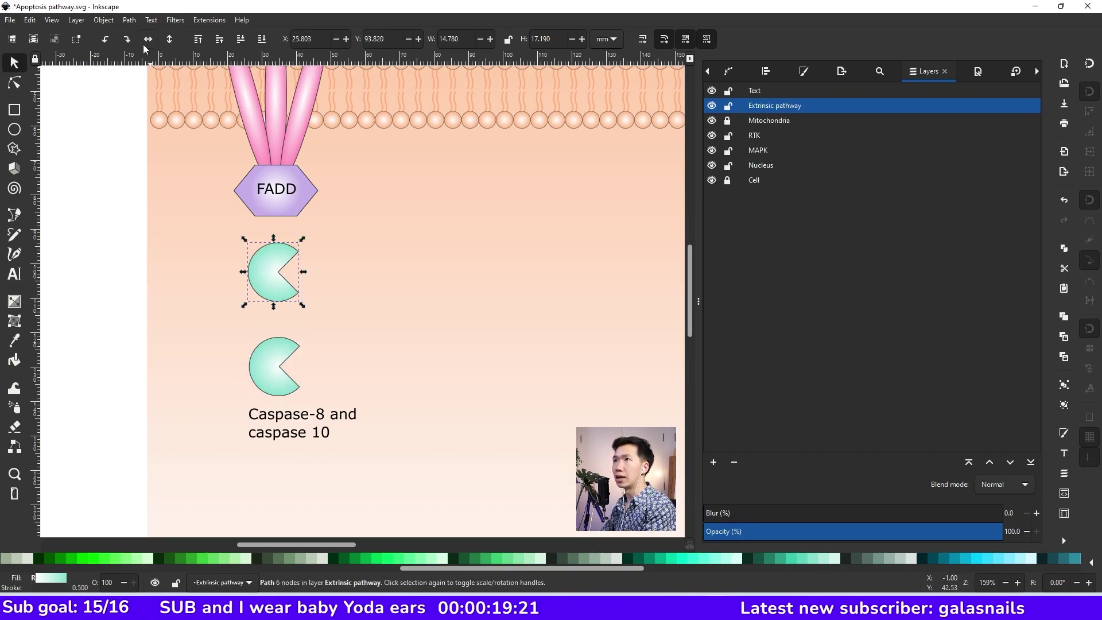
{"action": "left_click", "coordinate": [130, 20]}
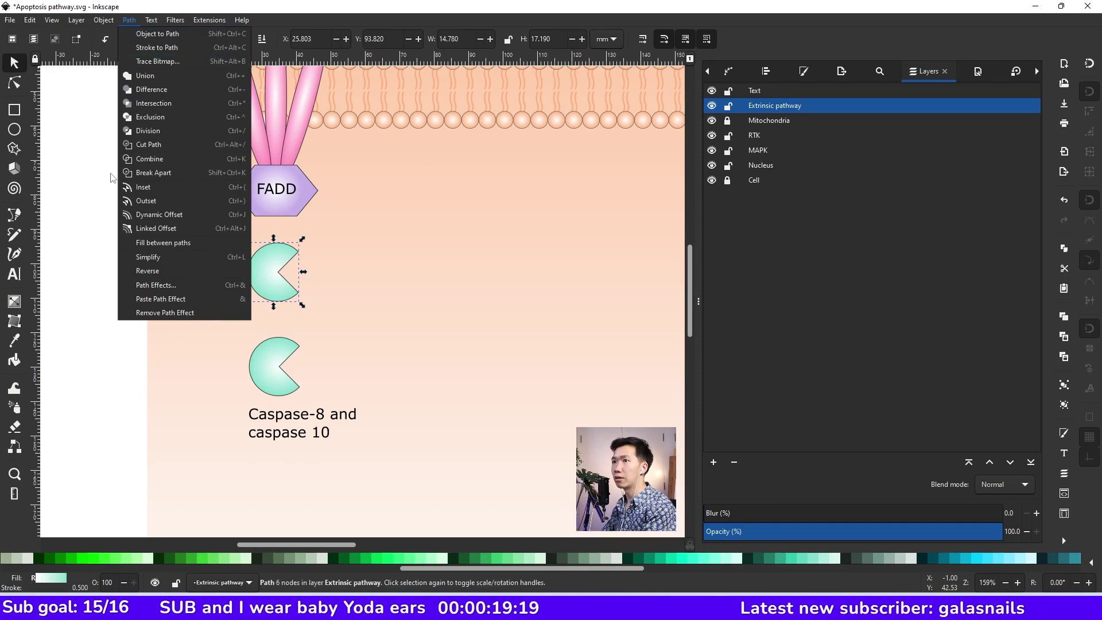
Add the Corners (Fillet/Chamfer) path effect to the upper Pac-Man.
{"action": "left_click", "coordinate": [147, 286]}
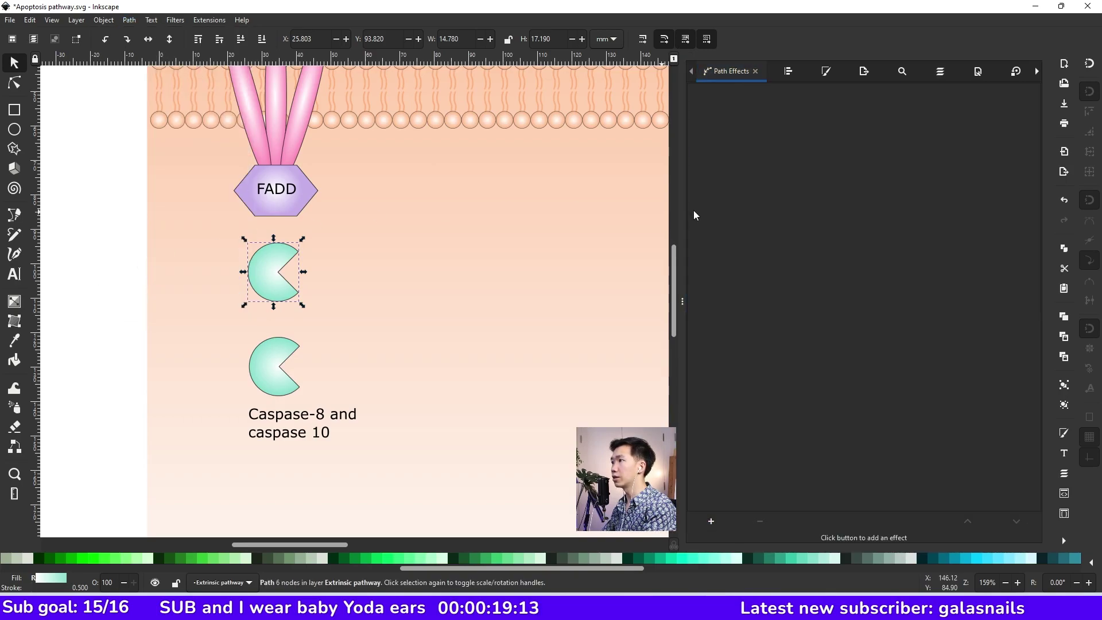
{"action": "left_click", "coordinate": [711, 524]}
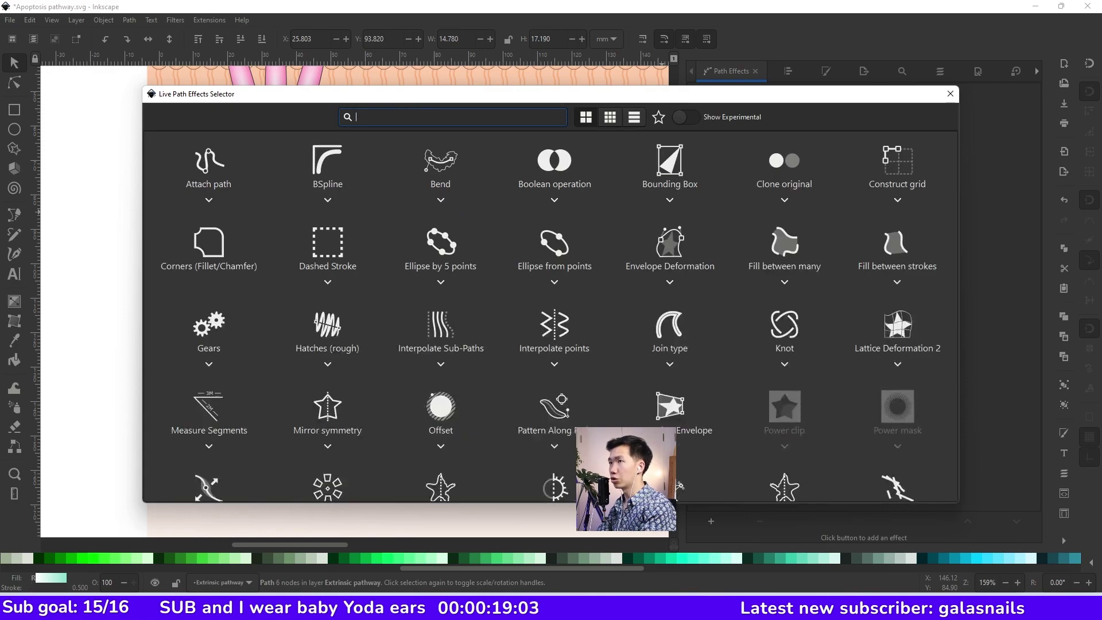
{"action": "type", "text": "corn"}
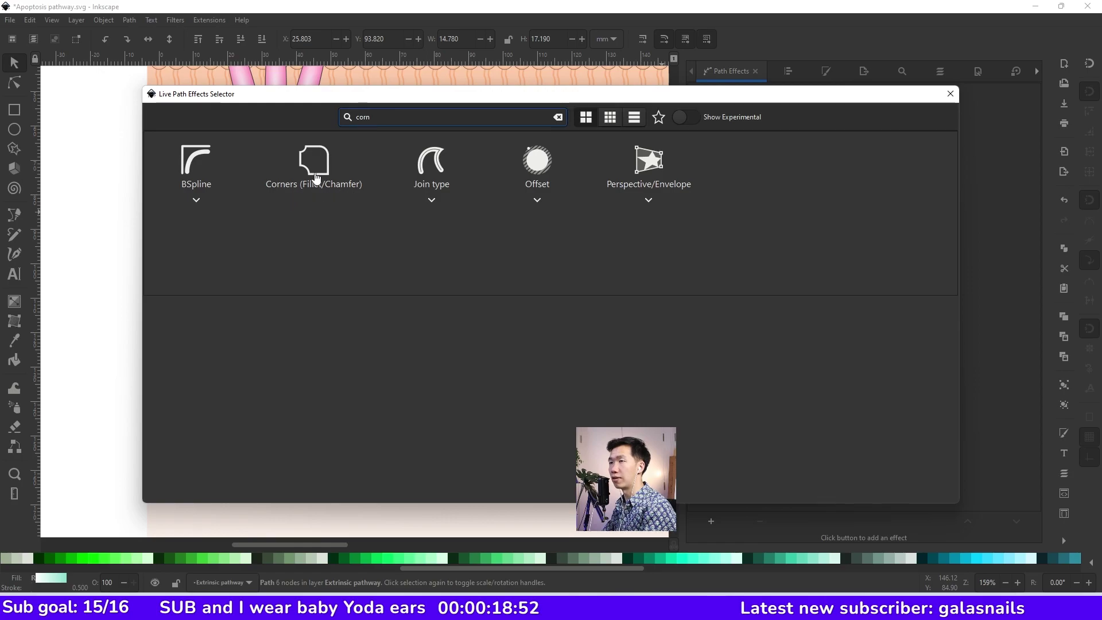
{"action": "left_click", "coordinate": [318, 178]}
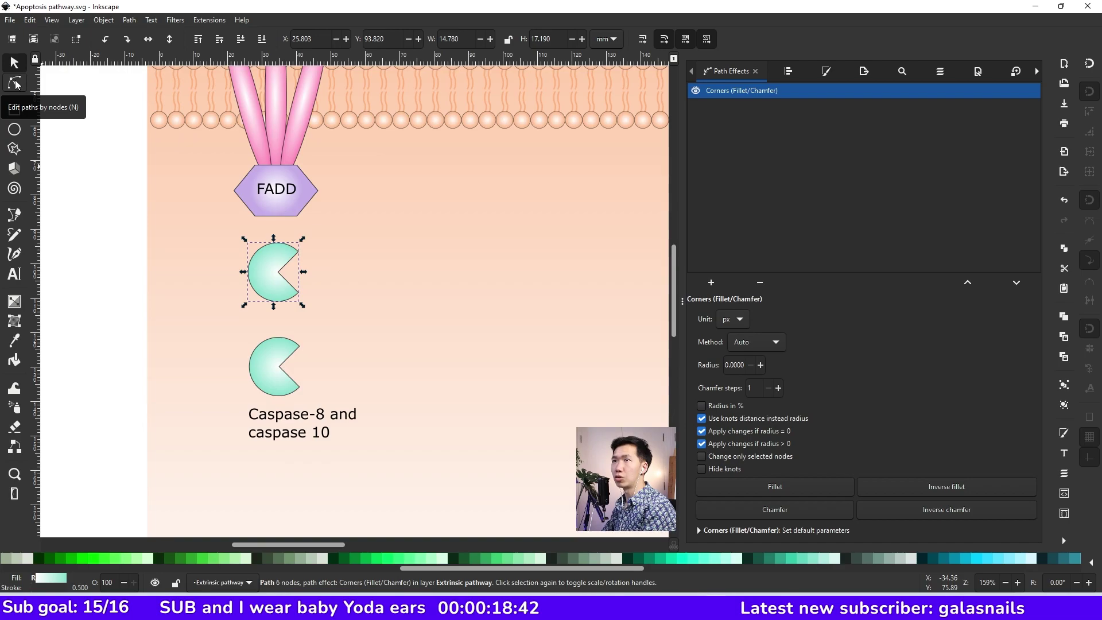
Drag the corner knots to round the Pac-Man's mouth tips, then select its nodes.
{"action": "left_click", "coordinate": [14, 82]}
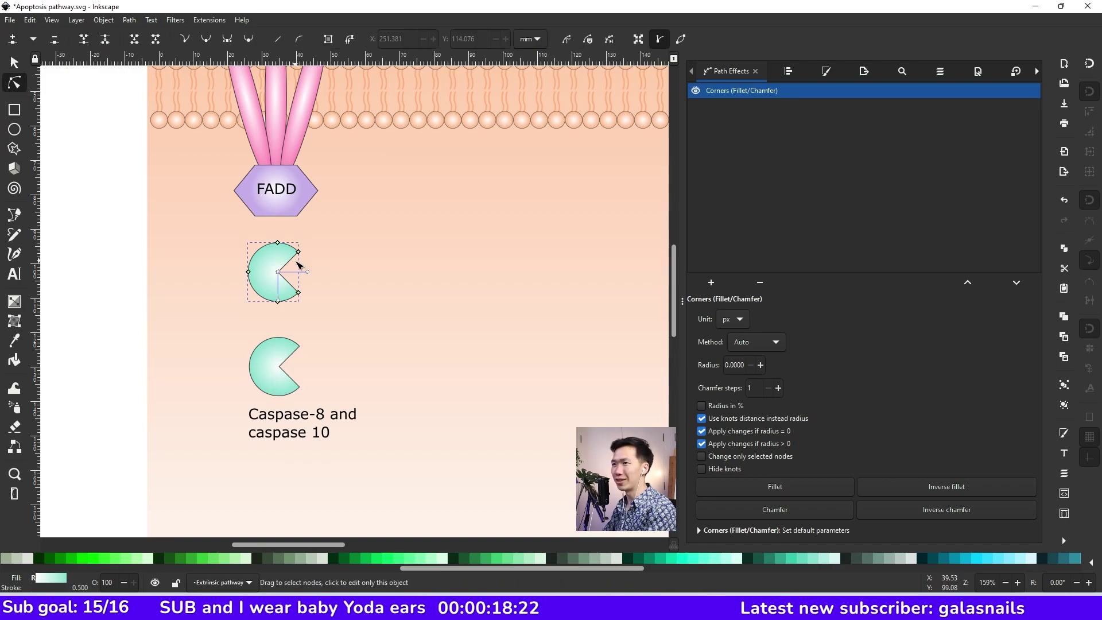
{"action": "scroll", "coordinate": [298, 264], "scroll_direction": "up", "scroll_amount": 4, "text": "ctrl"}
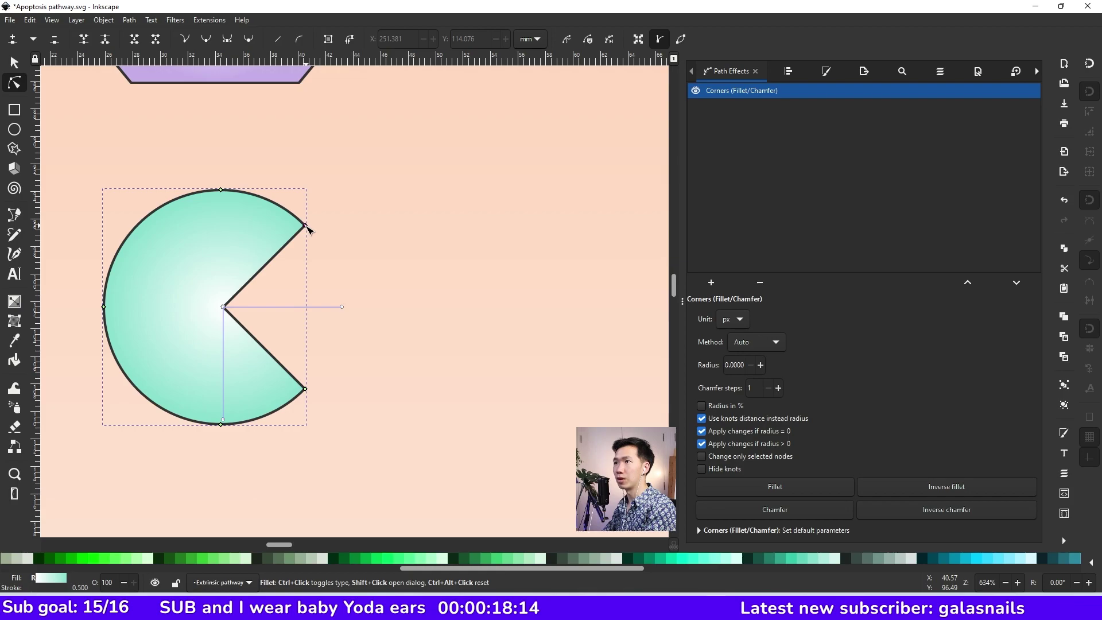
{"action": "left_click_drag", "start_coordinate": [306, 227], "coordinate": [302, 229]}
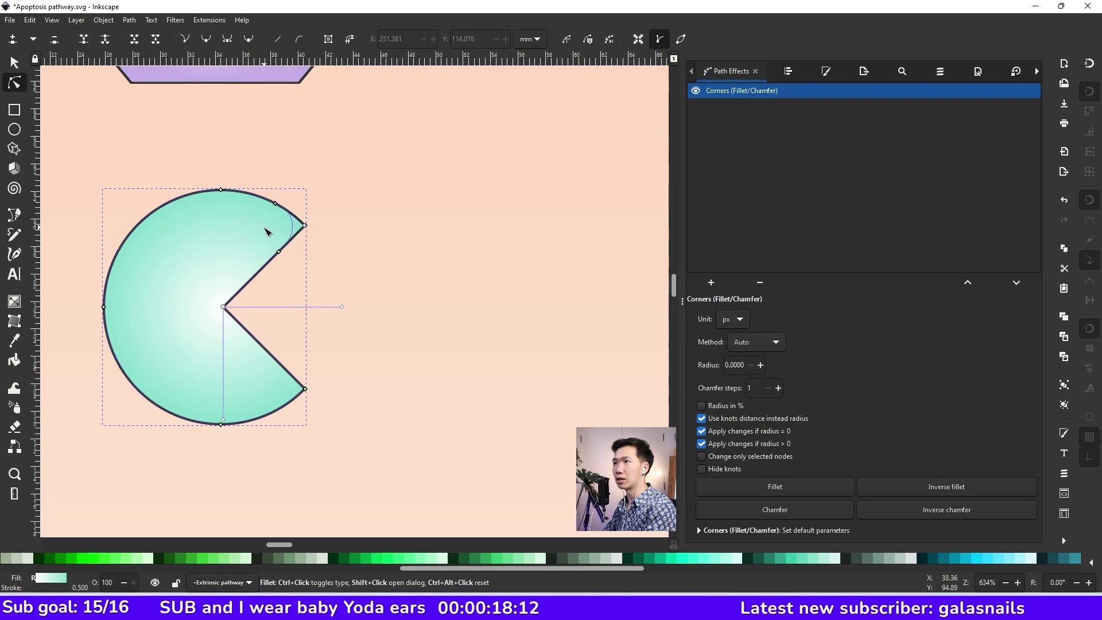
{"action": "left_click_drag", "start_coordinate": [263, 231], "coordinate": [269, 229]}
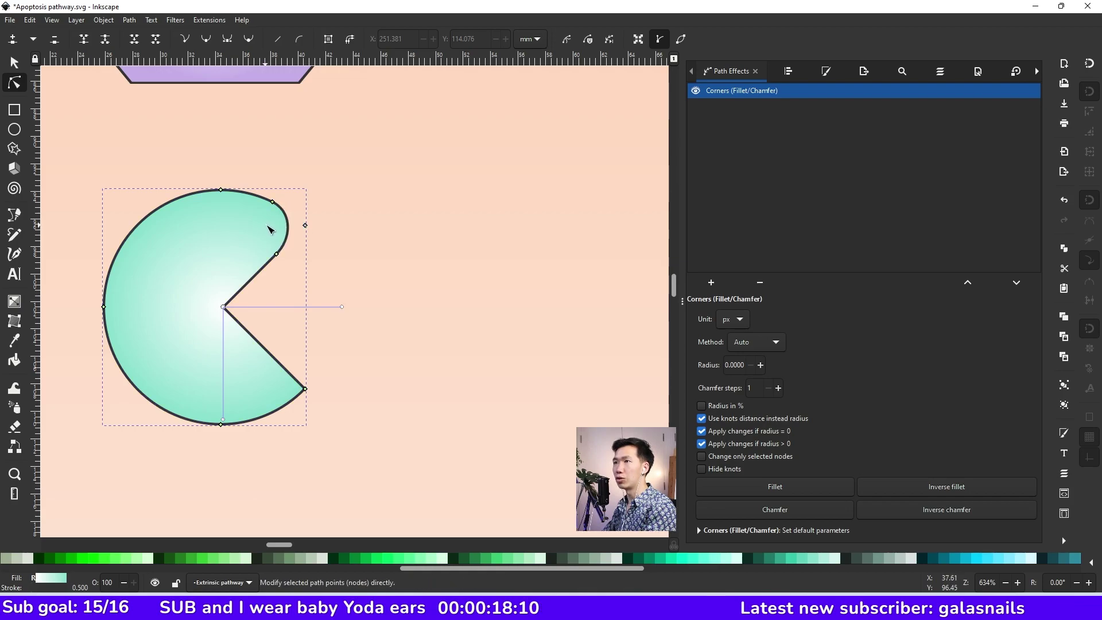
{"action": "key", "text": "ctrl+z"}
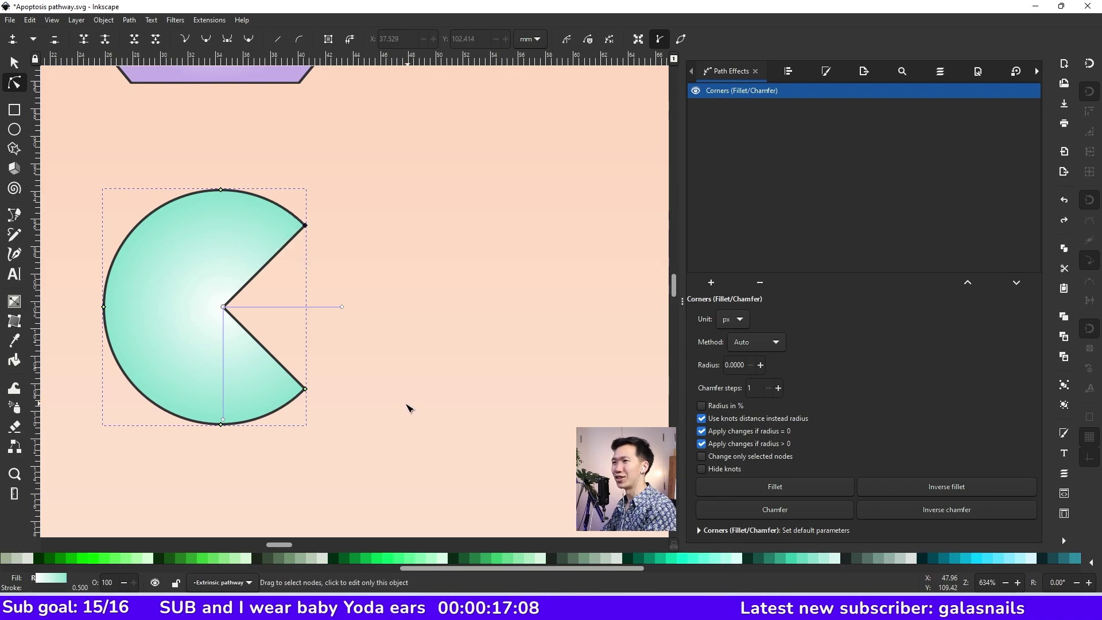
{"action": "left_click_drag", "start_coordinate": [407, 403], "coordinate": [207, 218]}
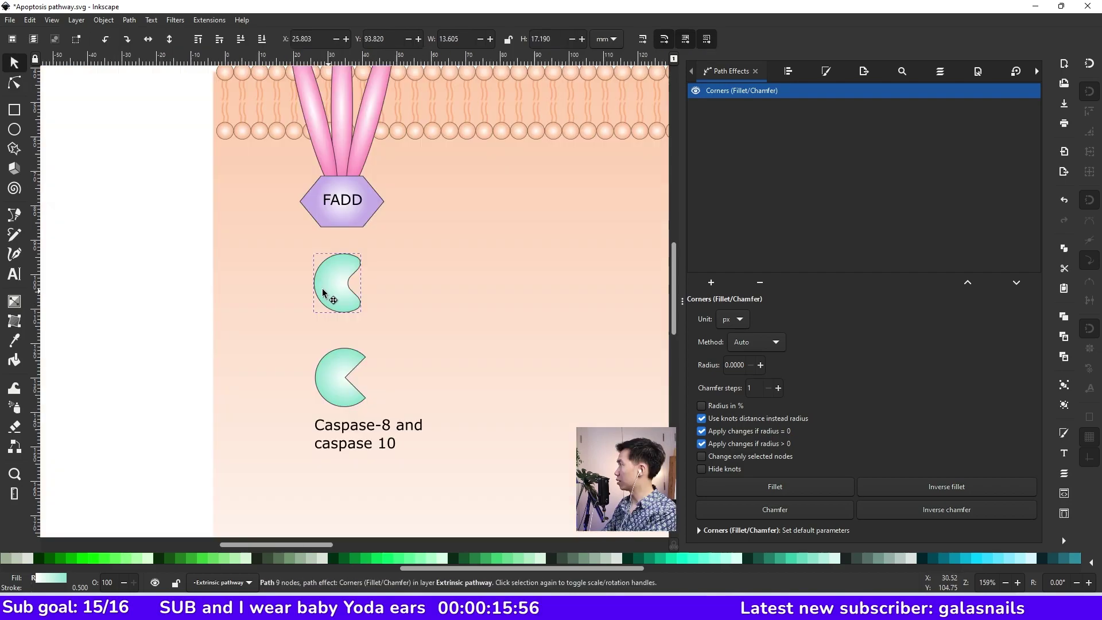
Draw a short vertical line from the pro-caspase pair to the caspase and give it an arrowhead end marker.
{"action": "left_click_drag", "start_coordinate": [401, 422], "coordinate": [401, 430]}
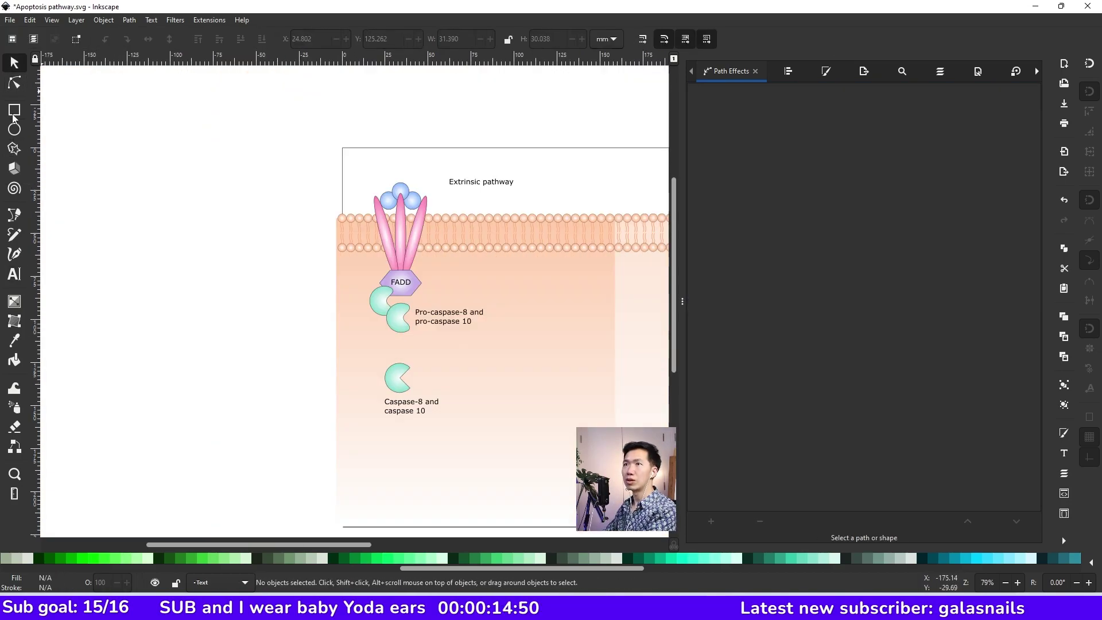
{"action": "left_click", "coordinate": [15, 214]}
{"action": "left_click", "coordinate": [398, 336]}
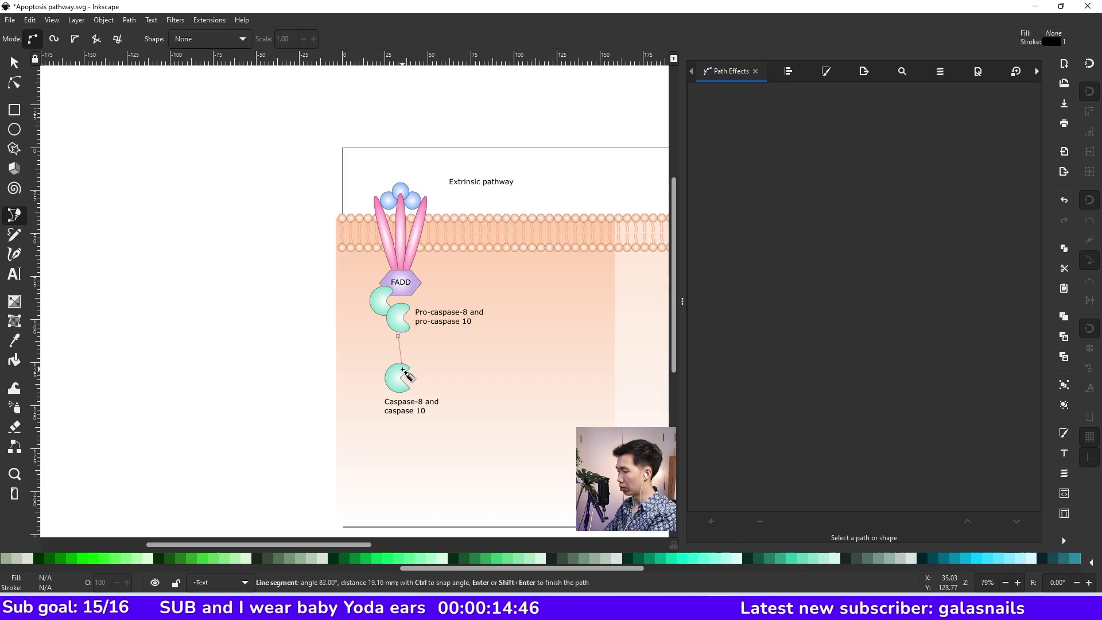
{"action": "double_click", "coordinate": [398, 356]}
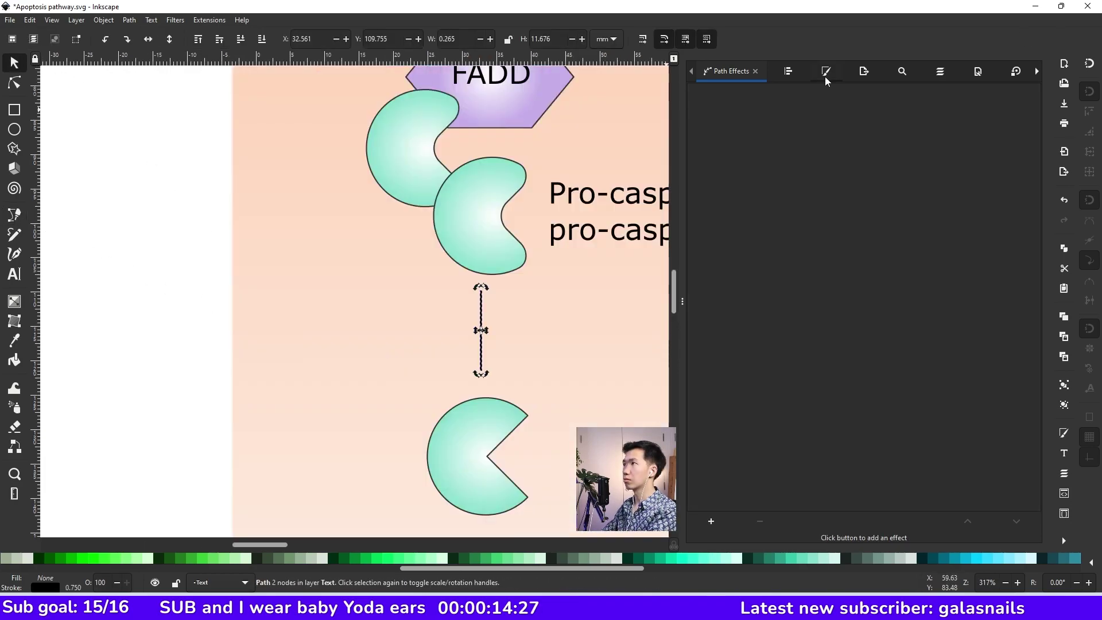
{"action": "left_click", "coordinate": [825, 73]}
{"action": "left_click", "coordinate": [831, 162]}
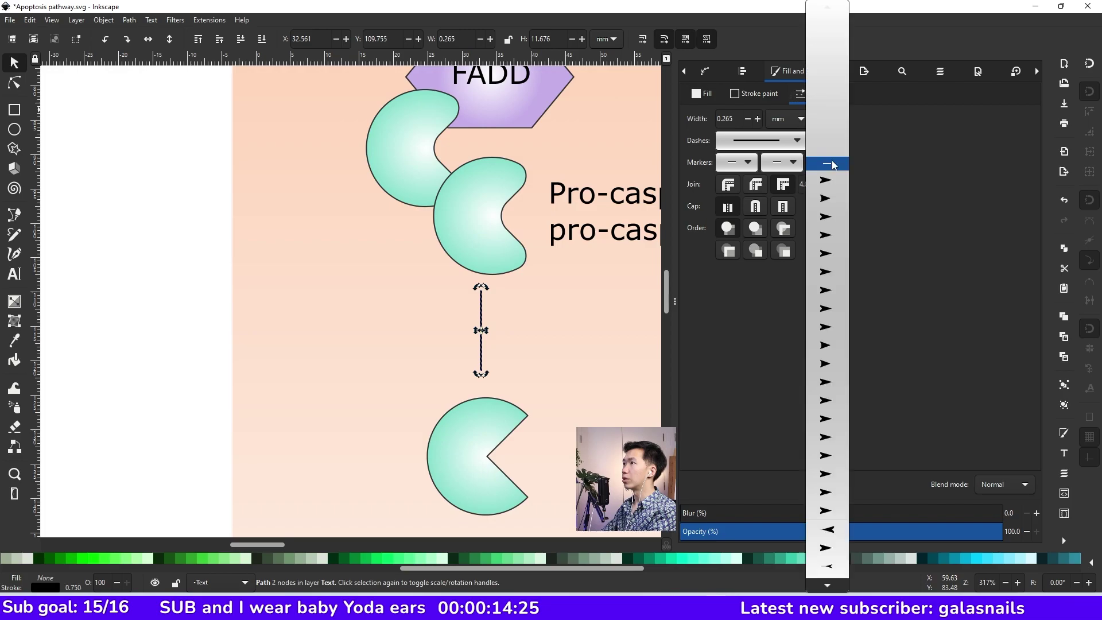
{"action": "left_click", "coordinate": [826, 181]}
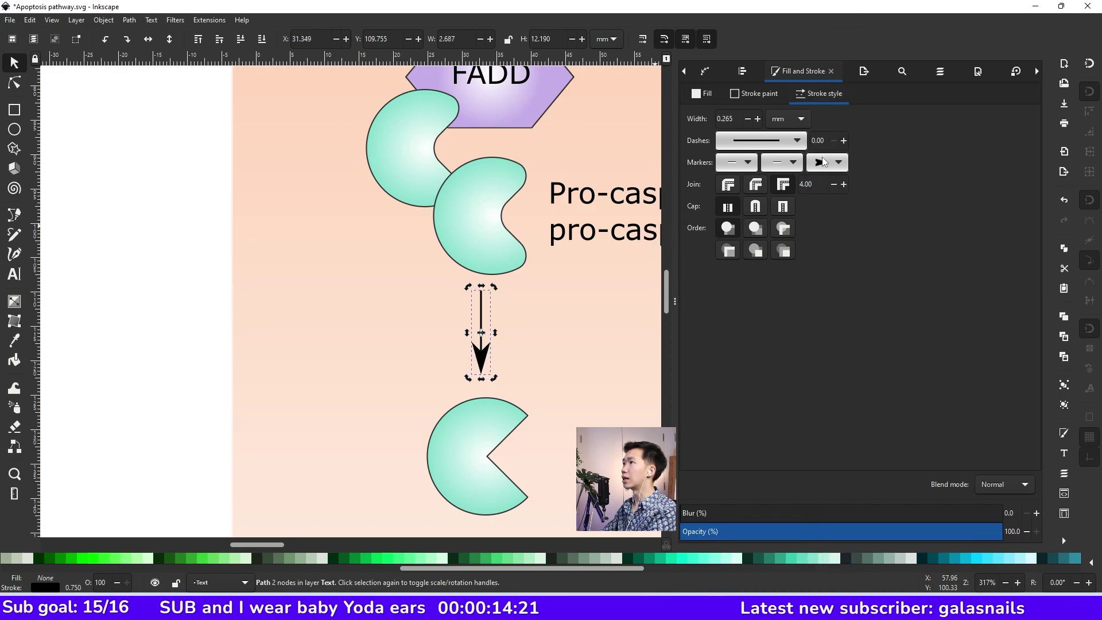
{"action": "left_click", "coordinate": [755, 119]}
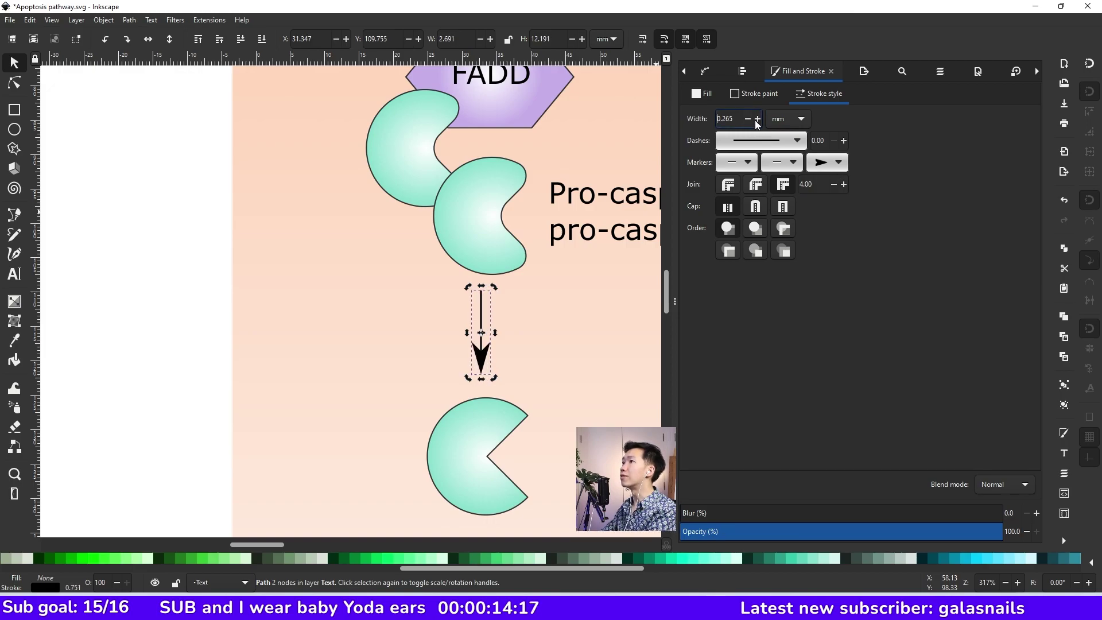
{"action": "left_click", "coordinate": [797, 119]}
Set the arrow's stroke width unit to points (pt).
{"action": "left_click", "coordinate": [787, 133]}
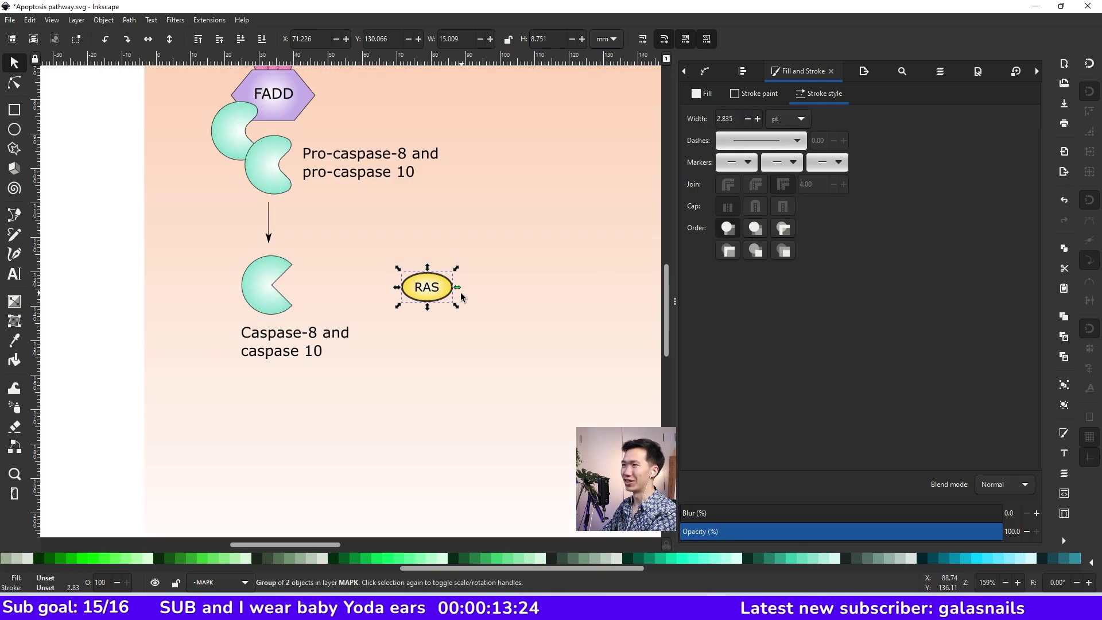